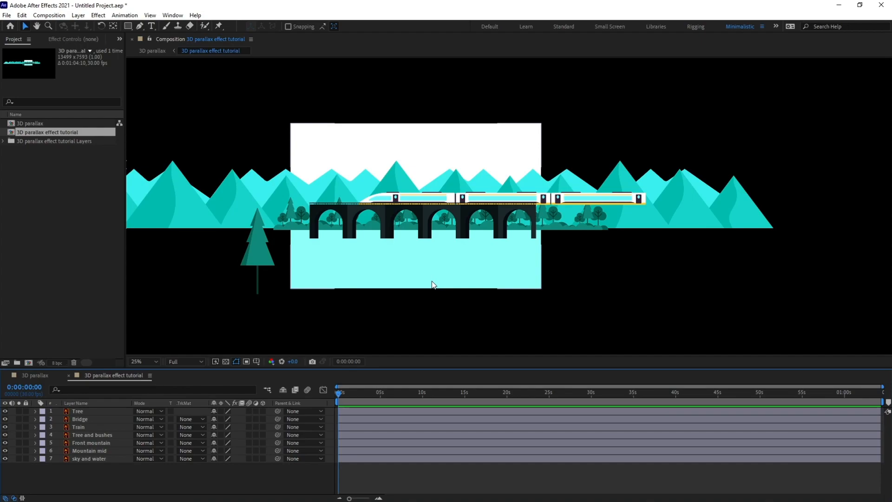
Step: Examine which artwork each layer holds, from Tree and Bridge to Front mountain and Mountain mid
left_click(105, 412)
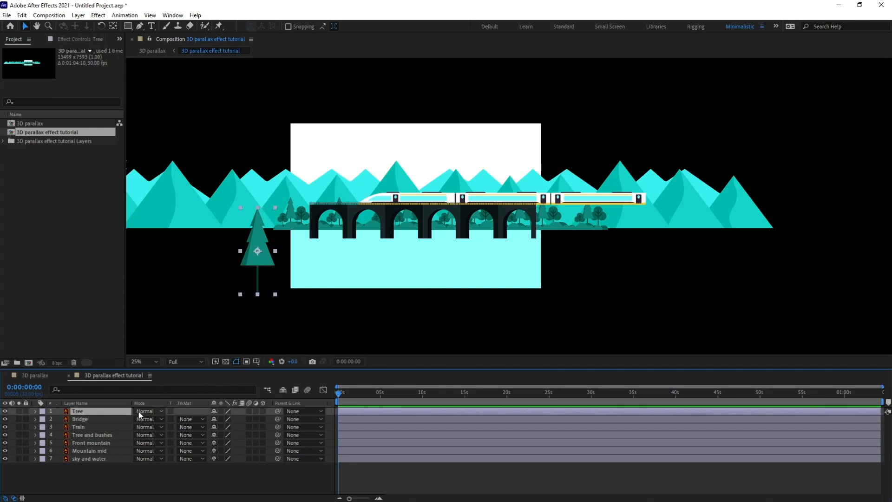
left_click(82, 420)
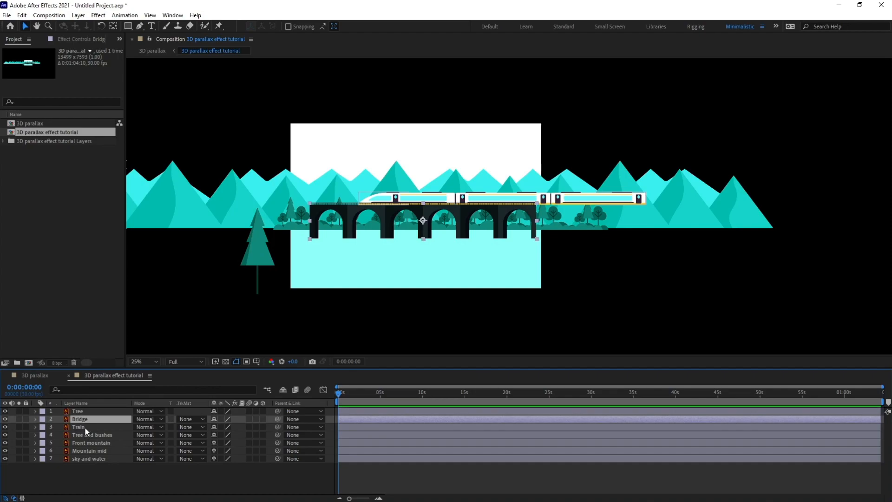
left_click(85, 436)
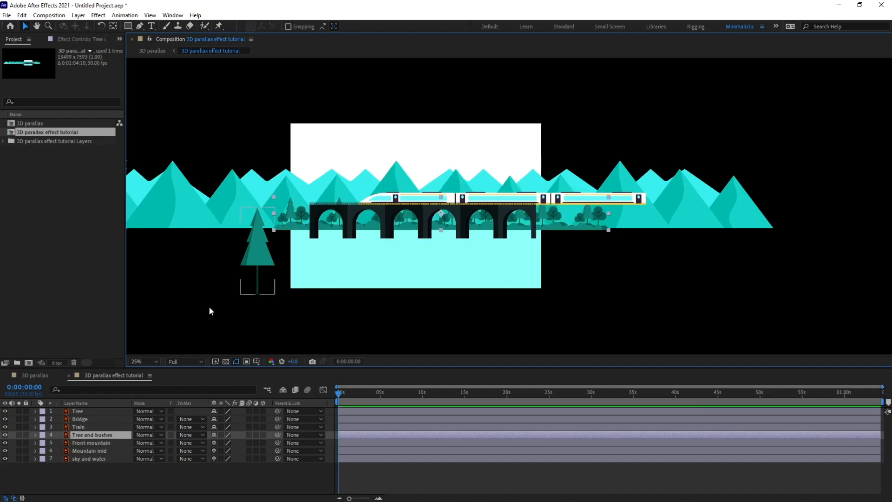
left_click(113, 443)
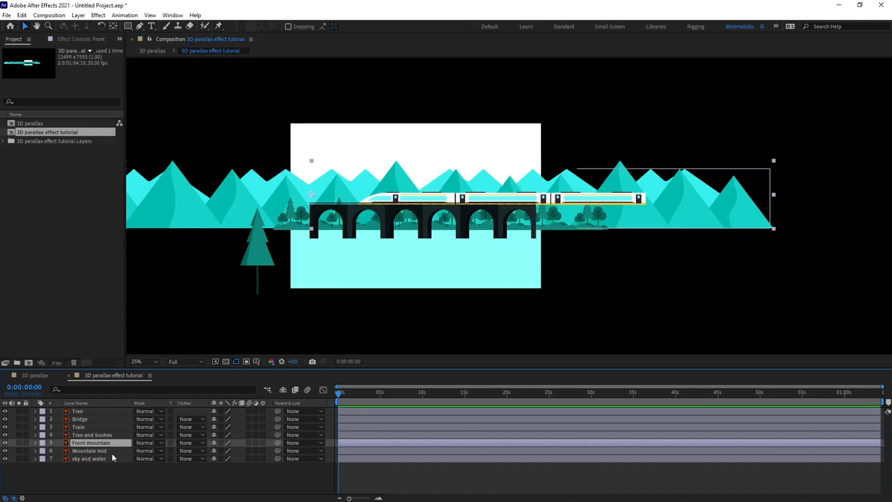
left_click_drag(286, 204, 288, 176)
key("ctrl+z")
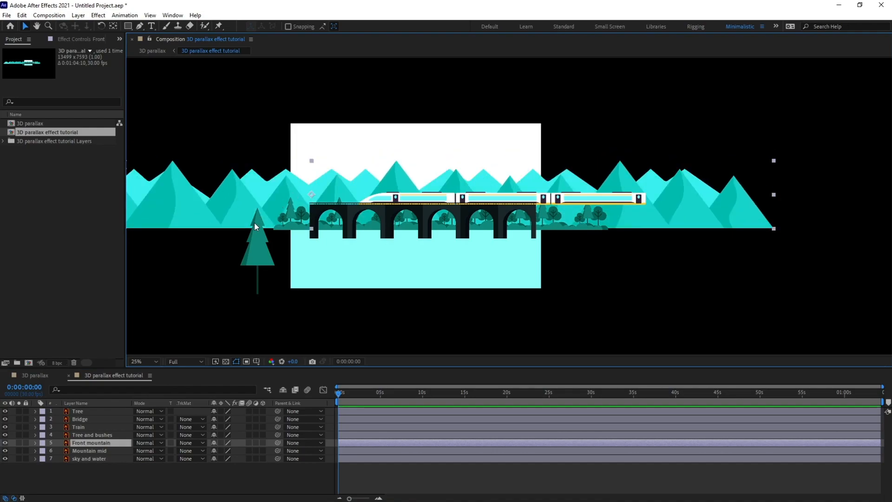
left_click(85, 450)
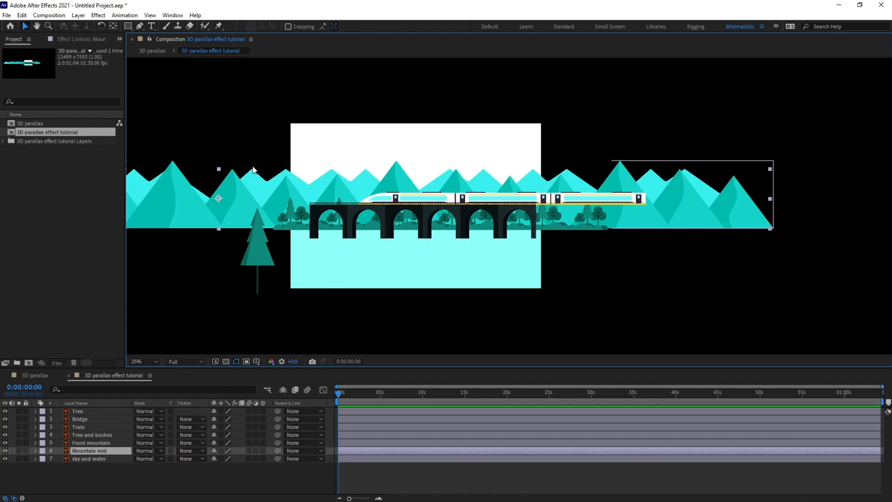
left_click(149, 472)
left_click(197, 477)
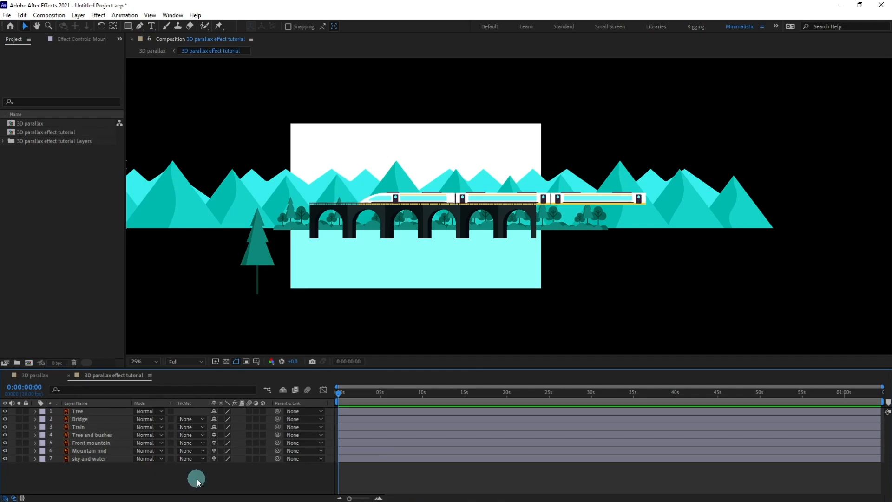
Step: Move the foreground tree slightly lower and enlarge it a little, keeping it just left of the sky-and-water background
left_click(252, 290)
left_click(262, 263)
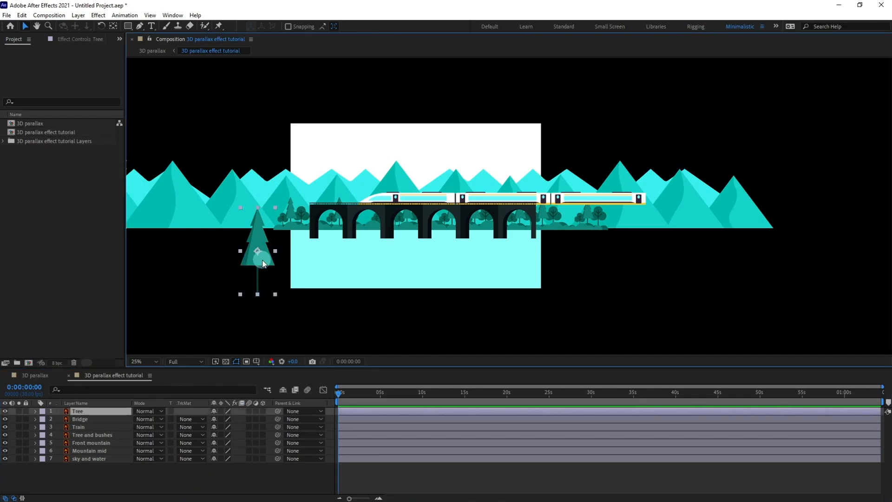
left_click_drag(262, 264, 266, 276)
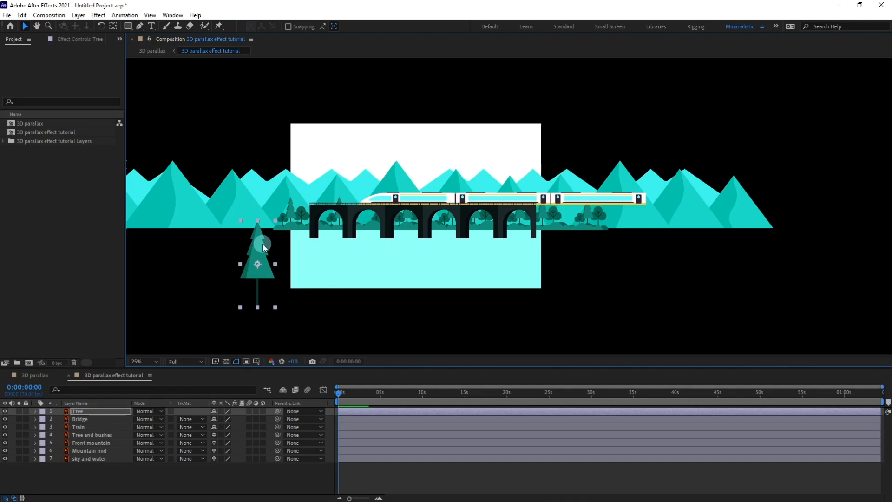
left_click_drag(258, 221, 258, 243)
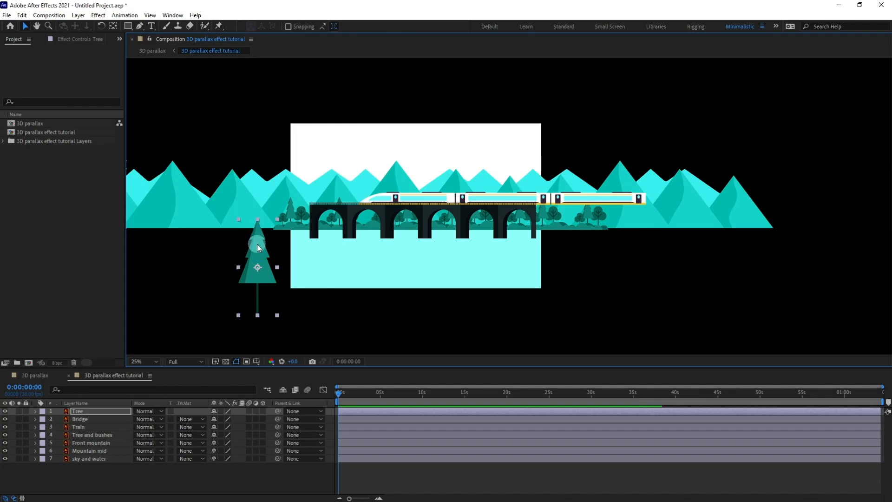
Step: Separate the Tree layer's Position dimensions and set an X Position keyframe at 0:00:00:00
key("p")
right_click(69, 419)
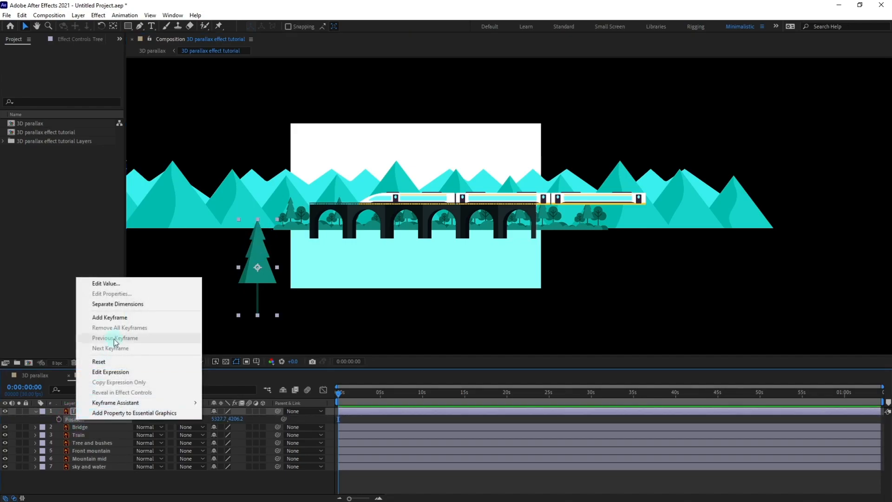
left_click(118, 305)
left_click(58, 420)
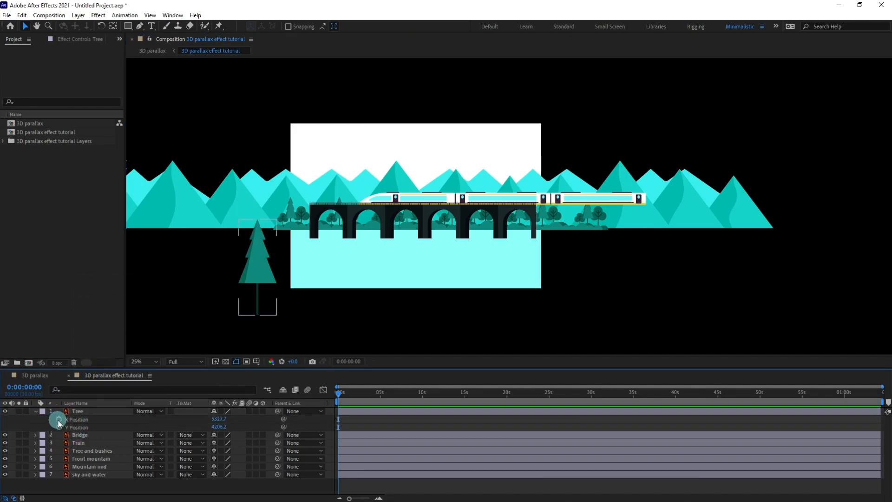
left_click(59, 420)
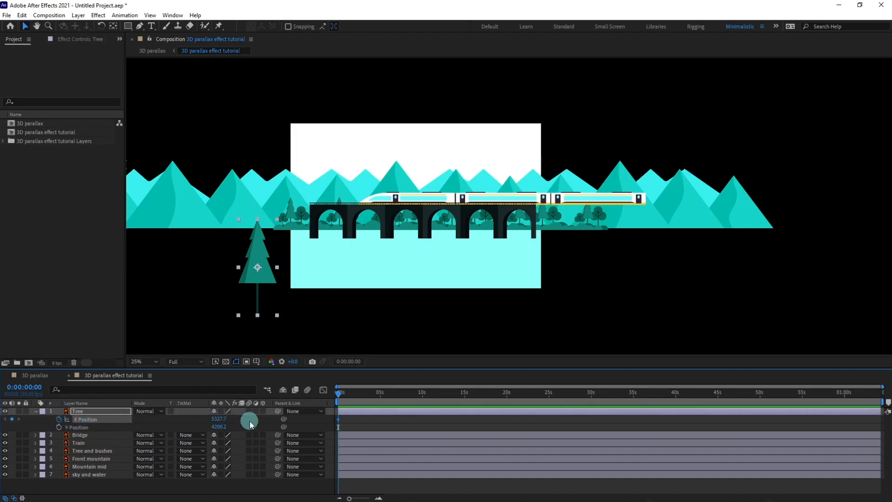
Step: At 0:00:00:08, keyframe the tree past the right edge of the background, at an X Position of about 8036
key("equal")
key("equal")
key("equal")
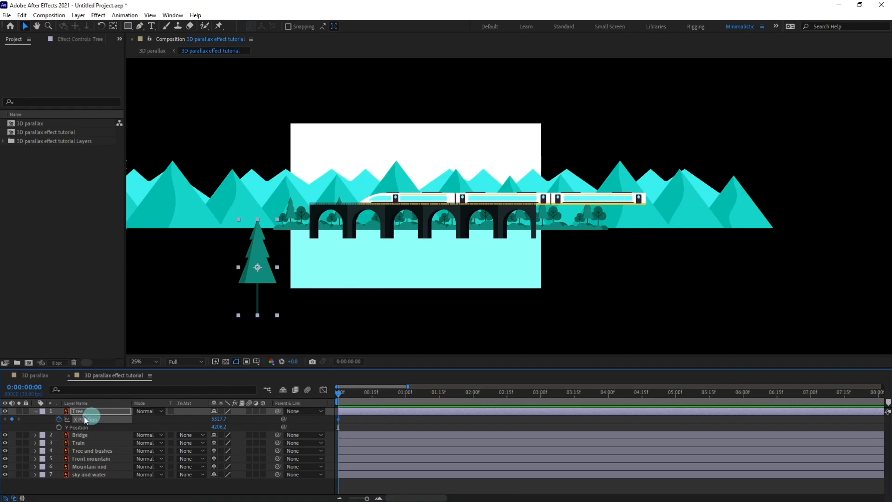
key("minus")
key("minus")
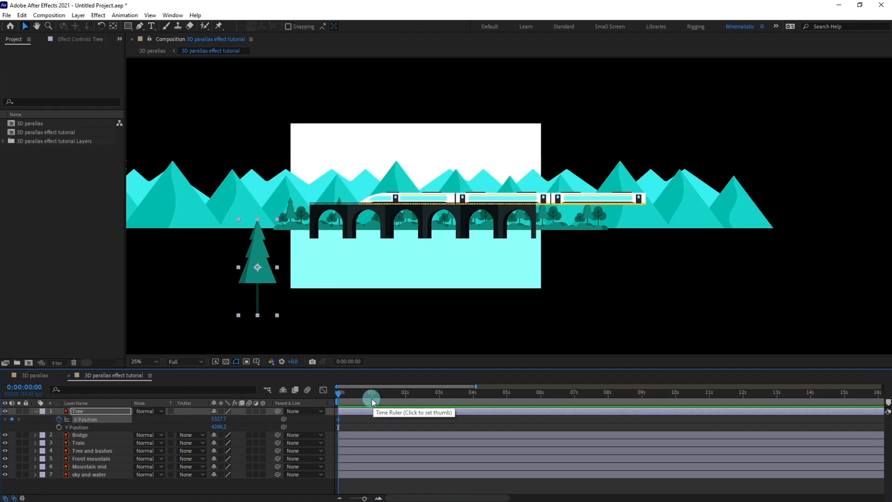
left_click(35, 386)
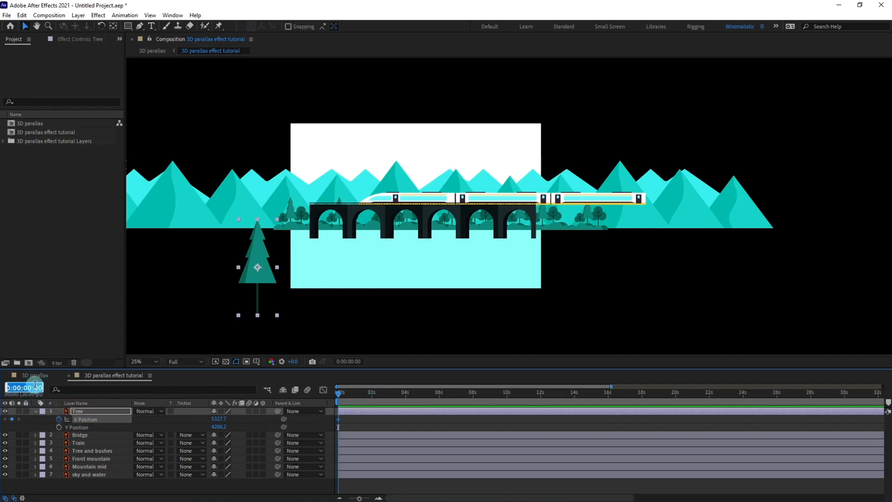
type("+8")
key("Return")
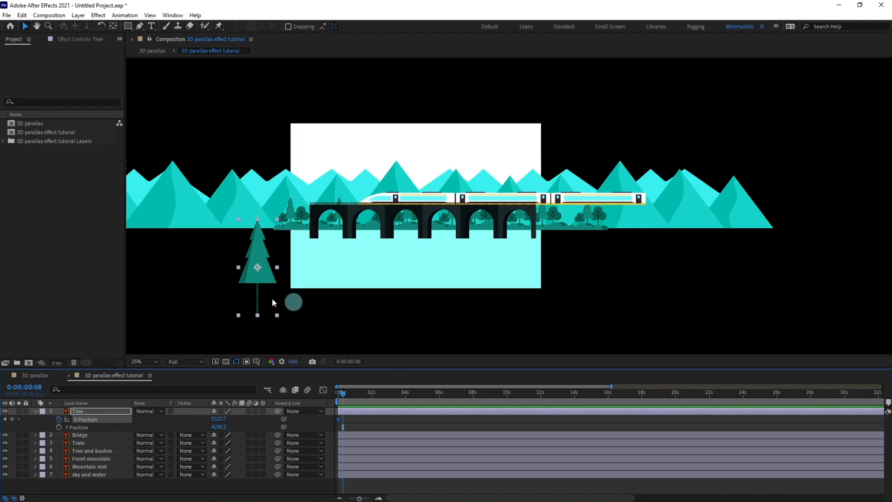
left_click_drag(281, 251, 583, 264)
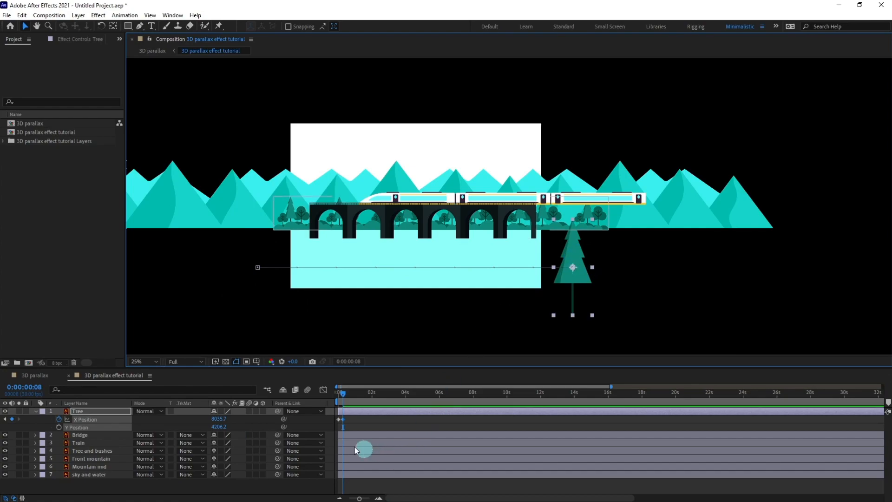
Step: Add the expression loopIn()+loopOut()-value; to the Tree layer's X Position
left_click(59, 420, "alt")
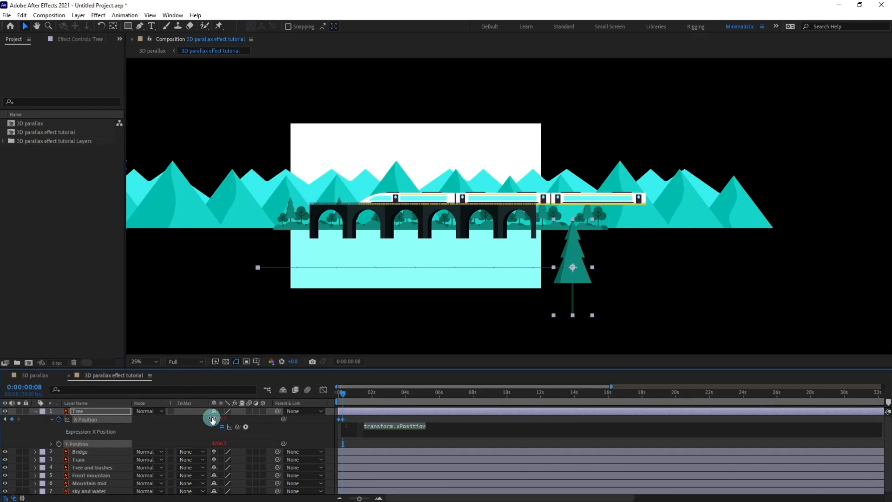
type("loop")
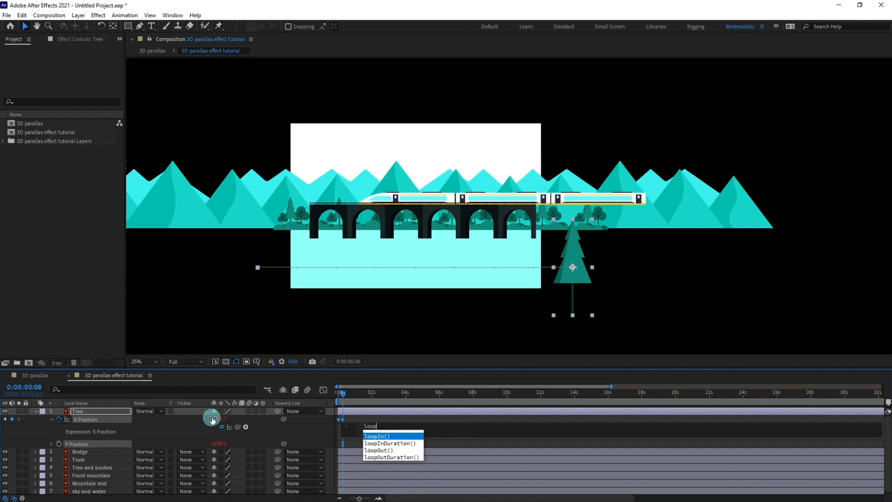
key("Return")
type("+")
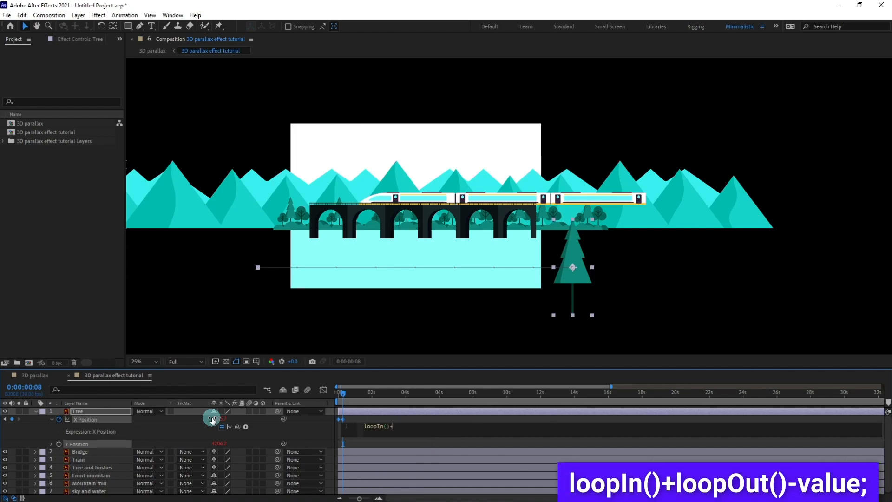
type("loop")
key("Down")
key("Down")
key("Return")
type("-value;")
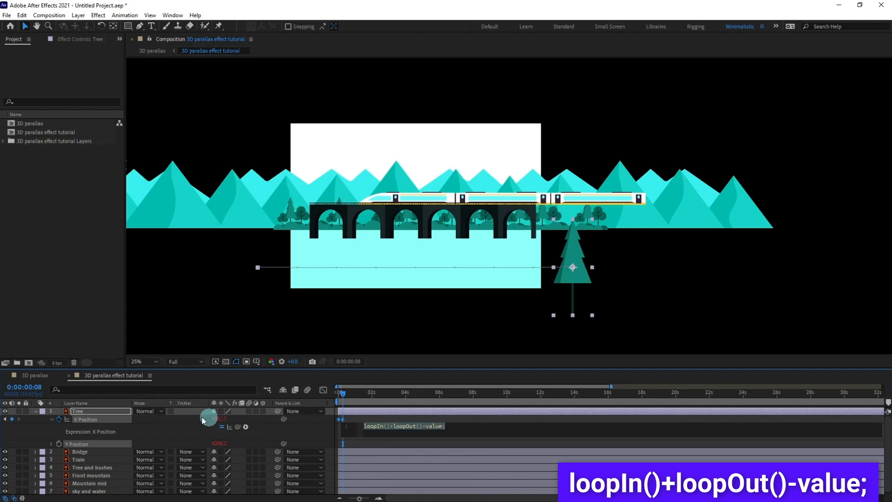
left_click(367, 445)
Step: Preview the tree's loop and slow it by moving its second X Position keyframe to about frame 15
left_click_drag(345, 394, 338, 393)
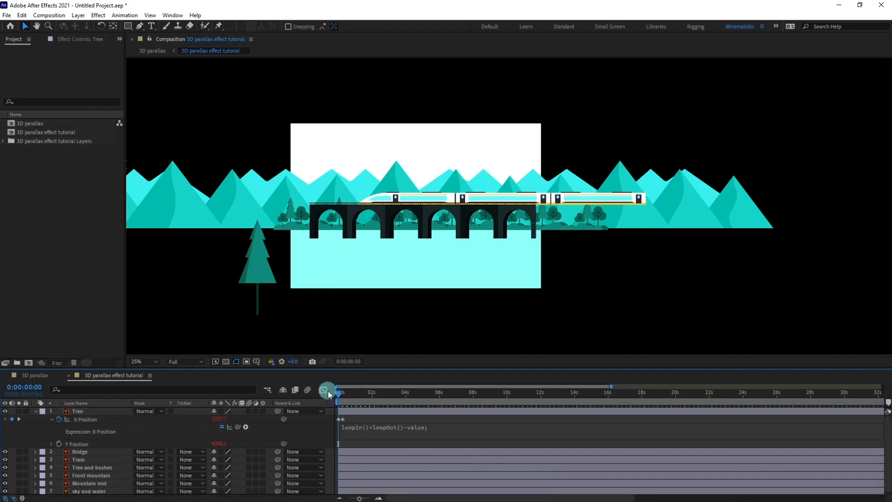
key("space")
key("space")
scroll(362, 423, "up", 4)
scroll(350, 422, "left", 3)
left_click_drag(375, 418, 419, 418)
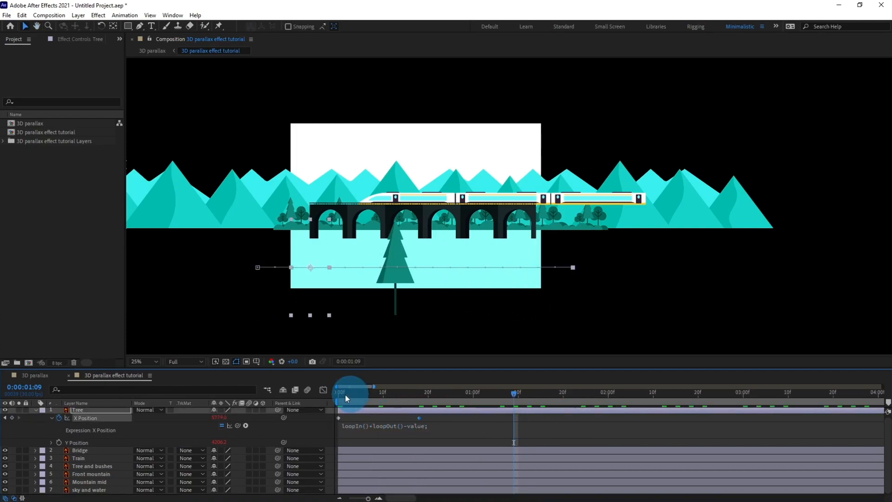
key("space")
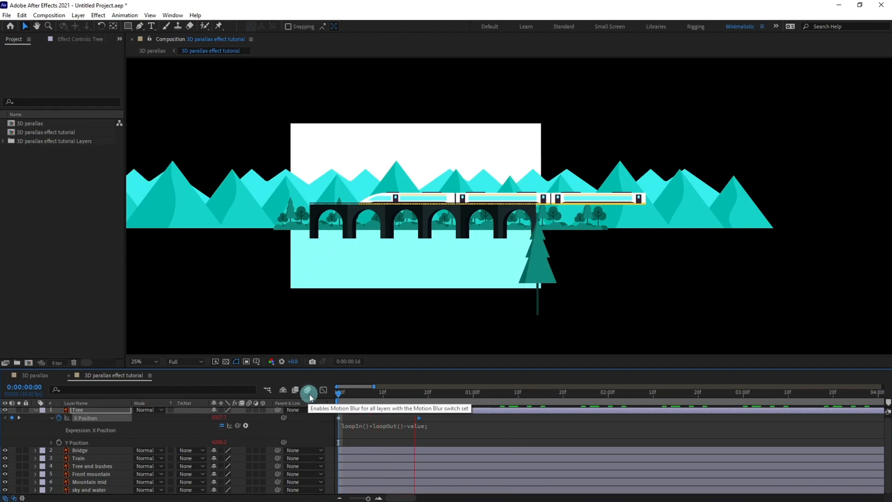
left_click_drag(419, 418, 405, 418)
key("space")
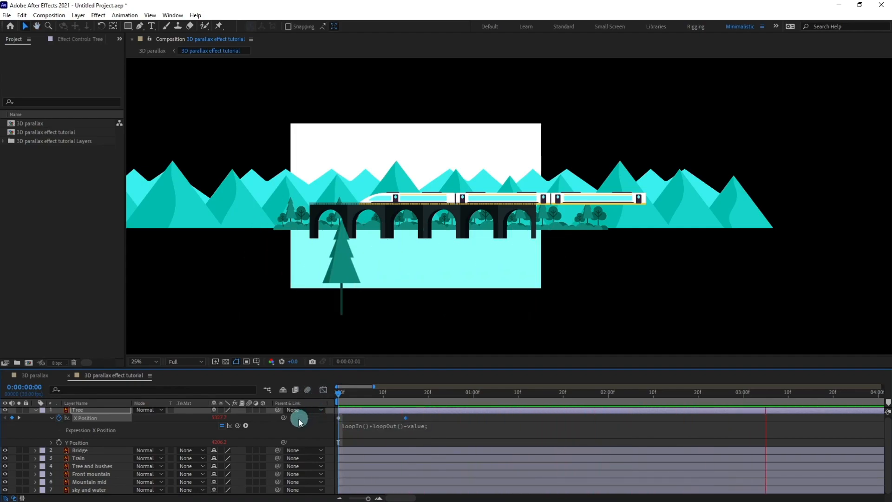
Step: Try motion blur on the Tree layer during the preview and switch it off again
scroll(286, 422, "up", 1)
left_click(249, 411)
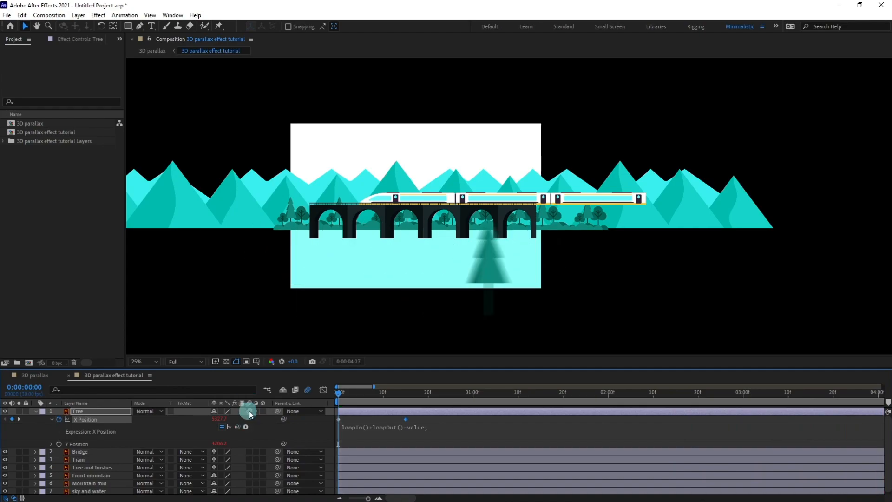
left_click(308, 390)
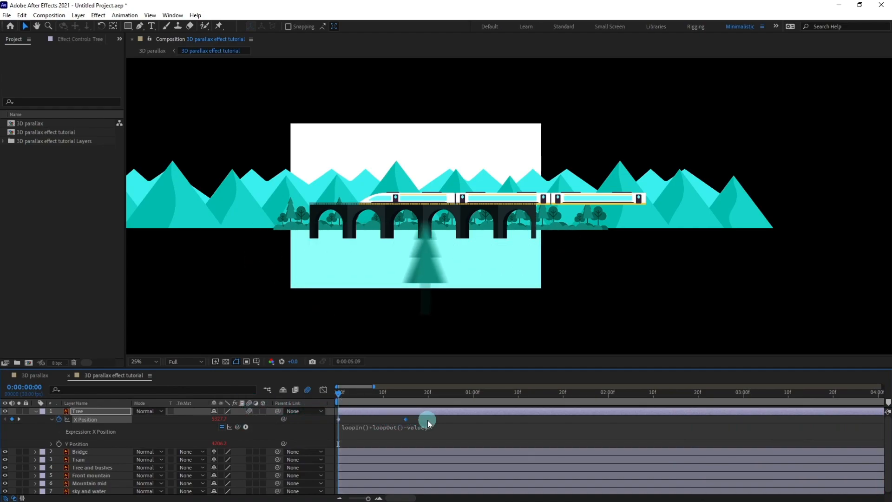
key("space")
left_click(250, 412)
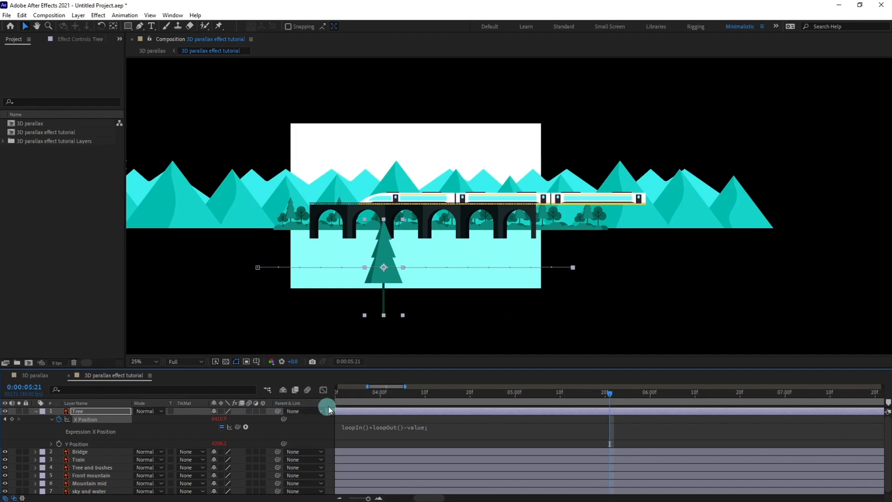
key("space")
left_click_drag(260, 407, 242, 406)
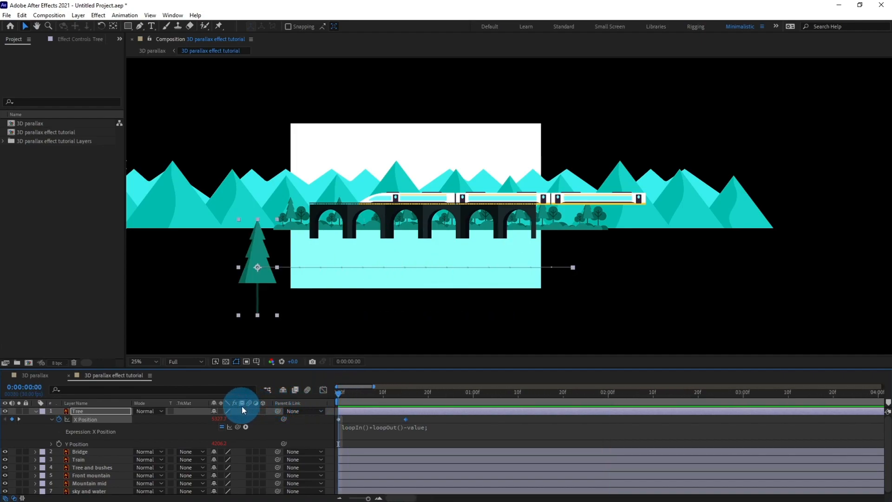
Step: Solo the Bridge layer and duplicate it
left_click(80, 452)
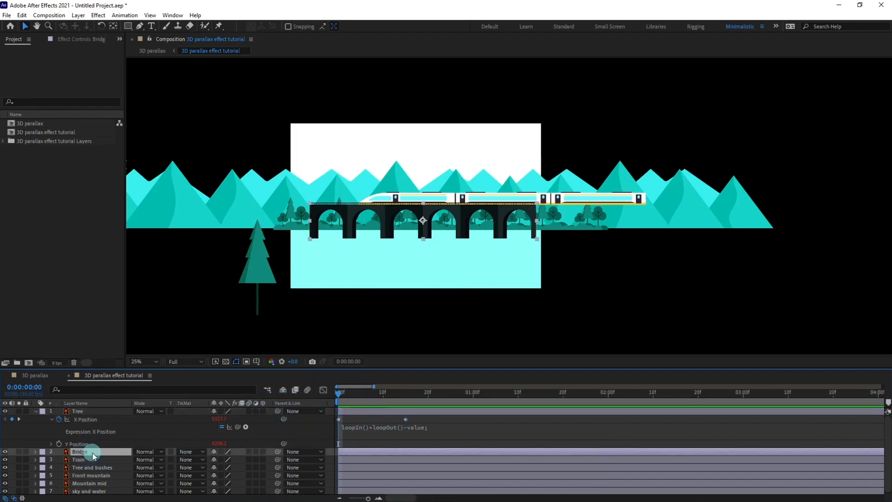
left_click(18, 452)
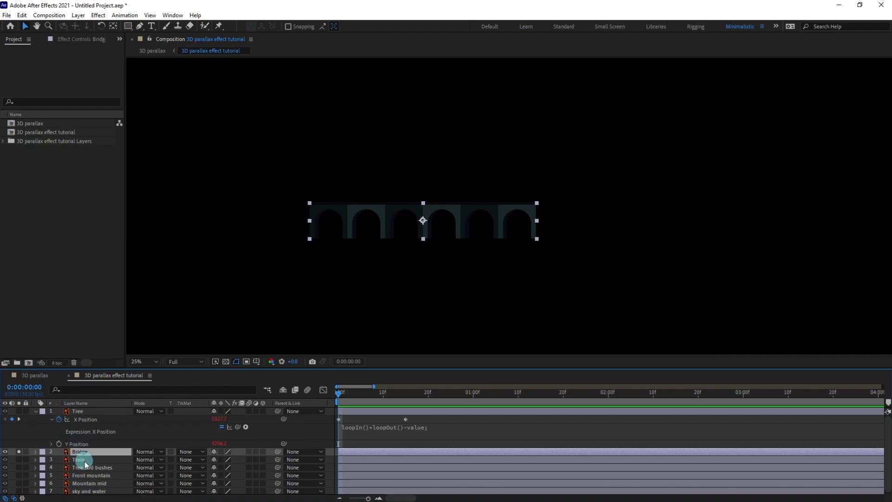
key("ctrl+d")
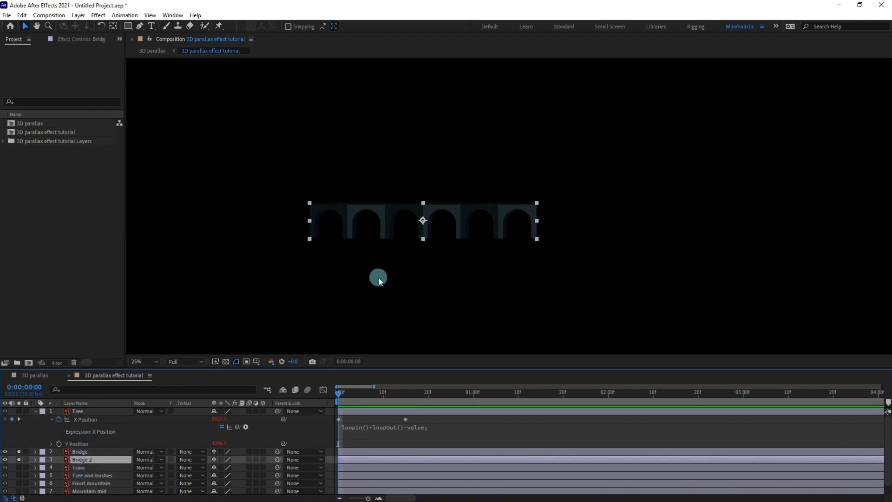
Step: Move the Bridge 2 copy left so its right end butts seamlessly against the left end of the original bridge
key("period")
left_click_drag(417, 214, 168, 226)
left_click_drag(247, 218, 535, 226)
left_click_drag(390, 228, 201, 228)
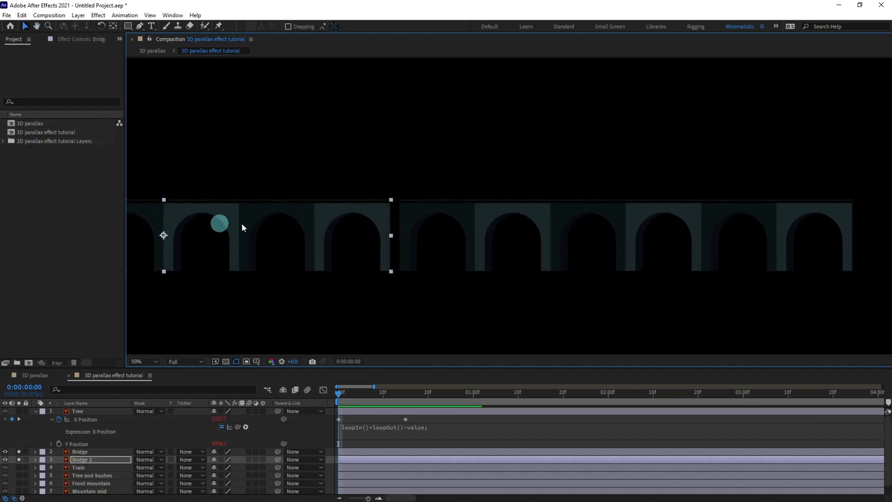
key("period")
left_click_drag(377, 217, 477, 174)
key("period")
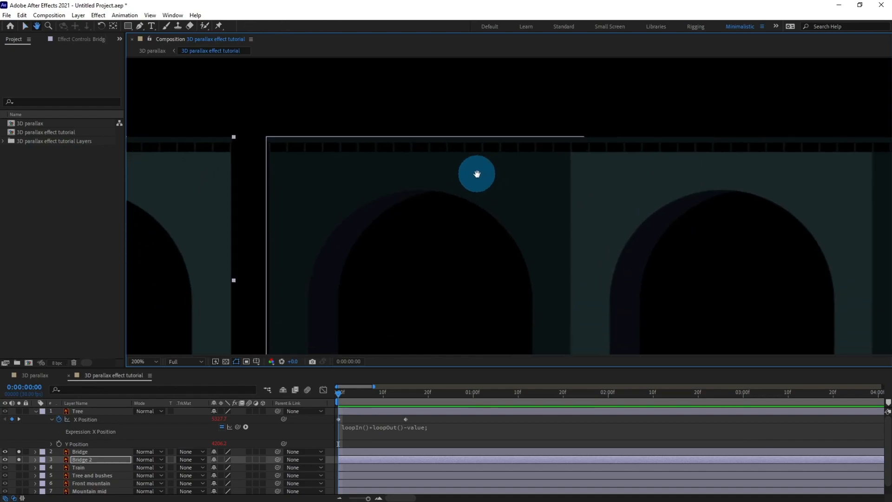
left_click_drag(209, 172, 246, 179)
key("Right")
key("Right")
key("Right")
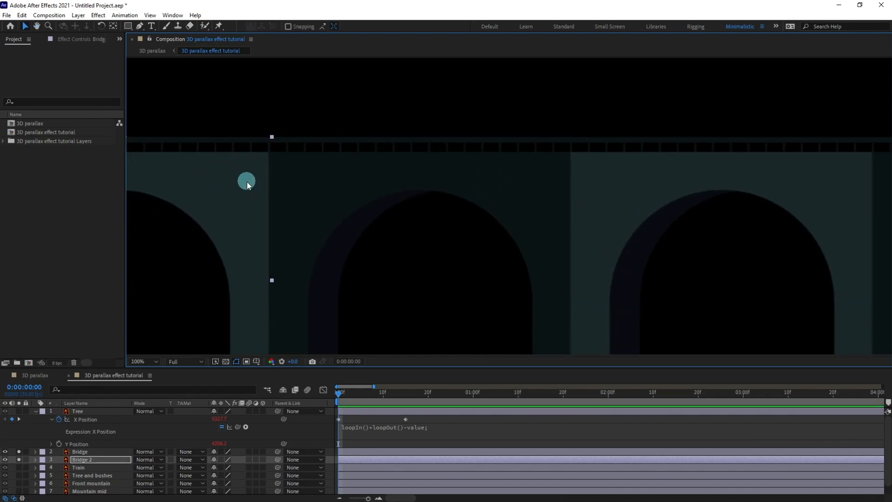
key("comma")
Step: Turn off the bridge solos, show the rulers, and place a vertical guide at the seam between the two bridges
left_click(20, 460)
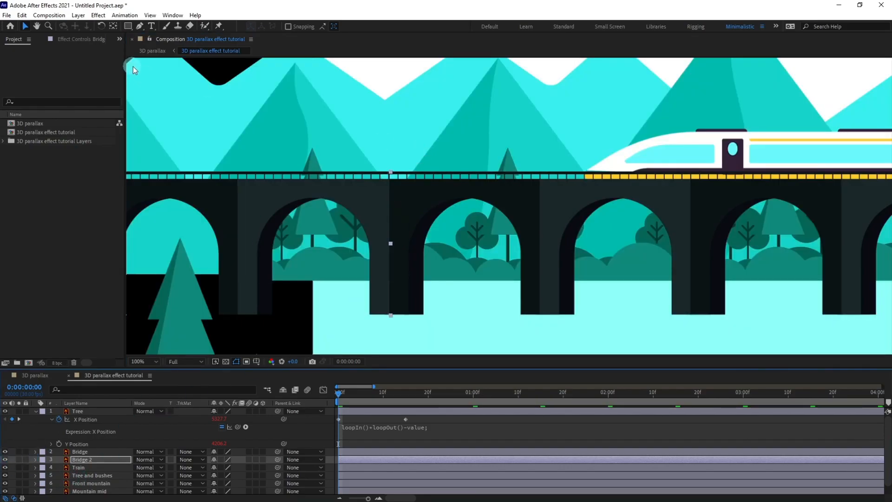
key("ctrl+r")
left_click_drag(131, 83, 395, 96)
key("period")
left_click_drag(273, 187, 273, 187)
key("comma")
key("comma")
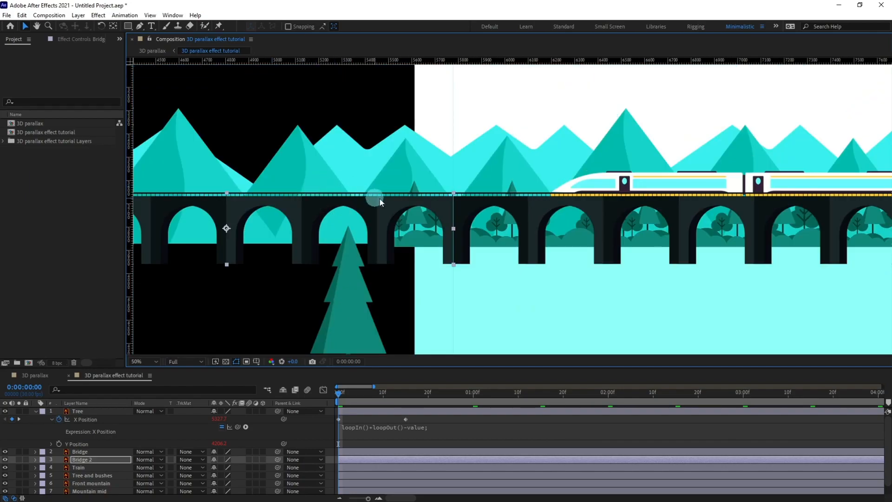
key("h")
left_click_drag(512, 191, 364, 194)
key("v")
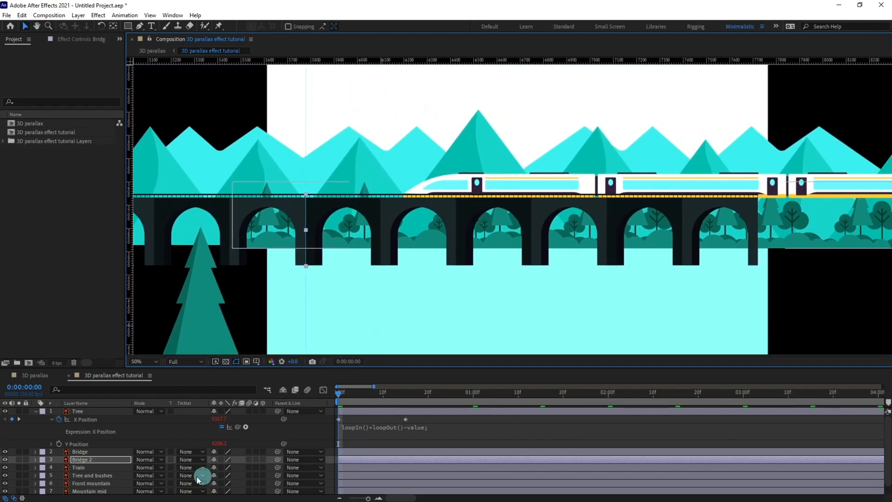
Step: Separate the dimensions of the Bridge layer's Position
left_click(113, 460)
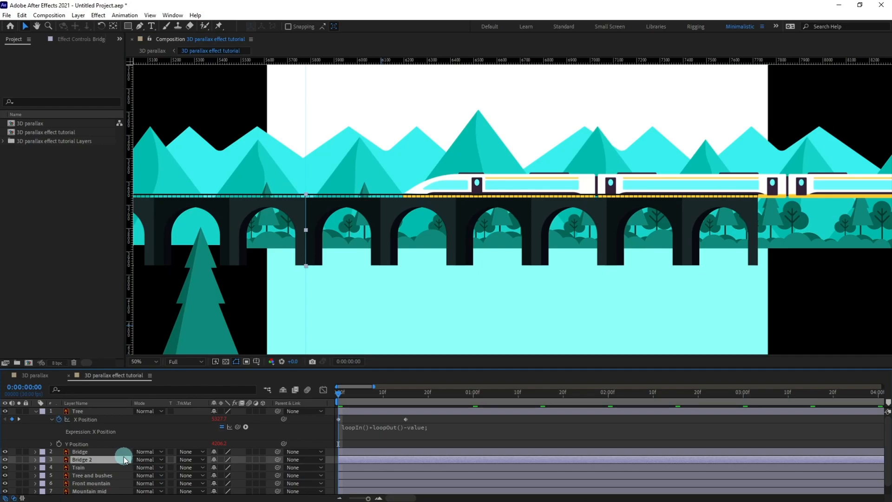
left_click(92, 452)
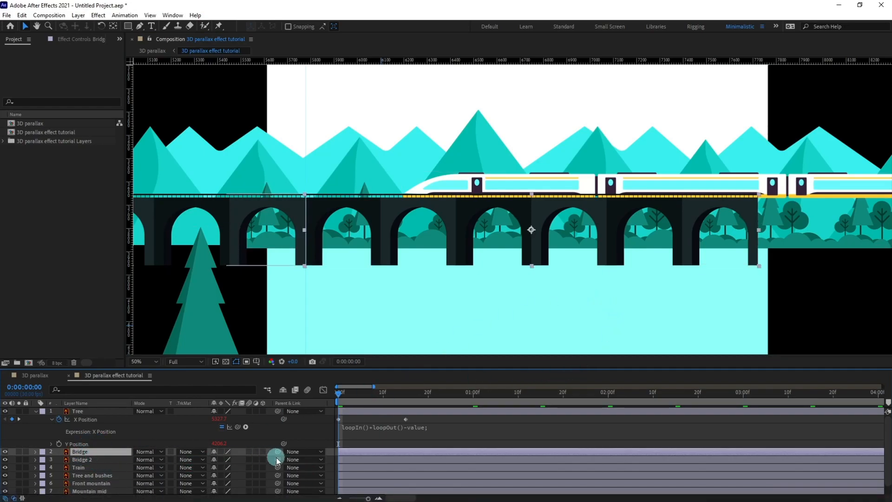
key("p")
left_click(75, 460)
right_click(75, 461)
left_click(111, 343)
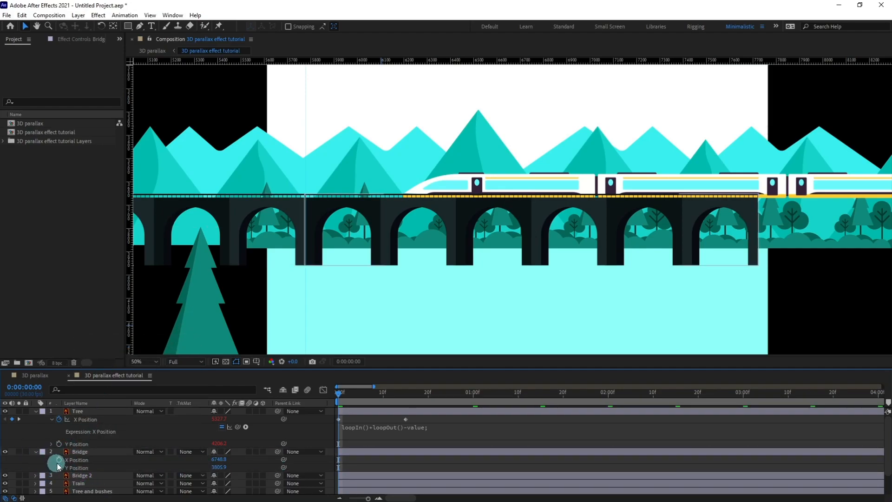
Step: Set an X Position keyframe on Bridge at frame 0 and parent Bridge 2 to Bridge
left_click(59, 460)
left_click(160, 461)
left_click(91, 477)
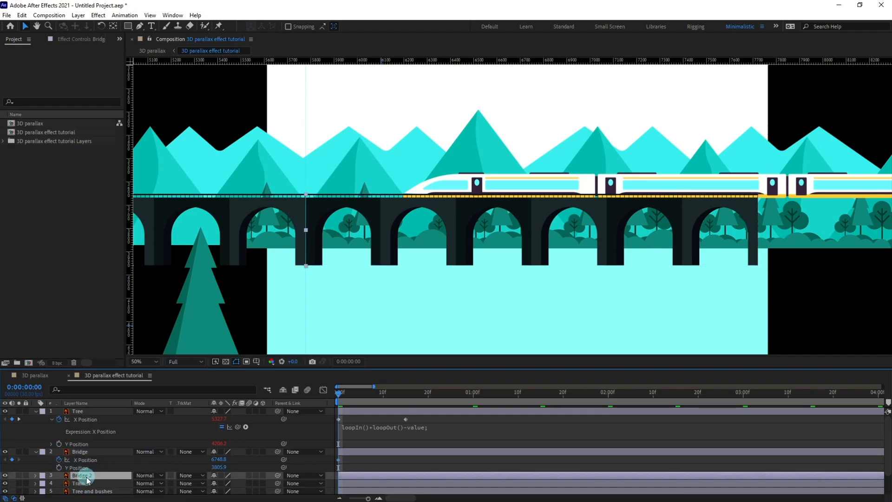
left_click_drag(275, 475, 87, 452)
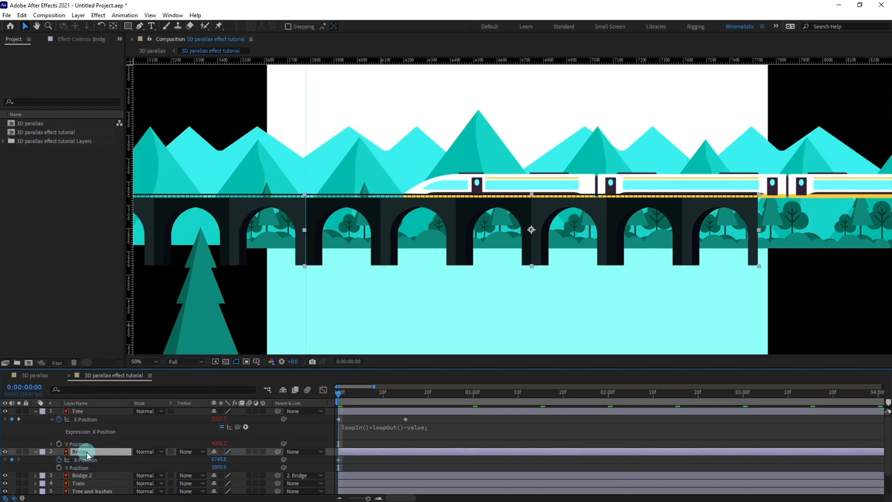
Step: At frame 24, move the Bridge layer right to an X Position of about 7987 to create a second keyframe
left_click_drag(440, 395, 445, 396)
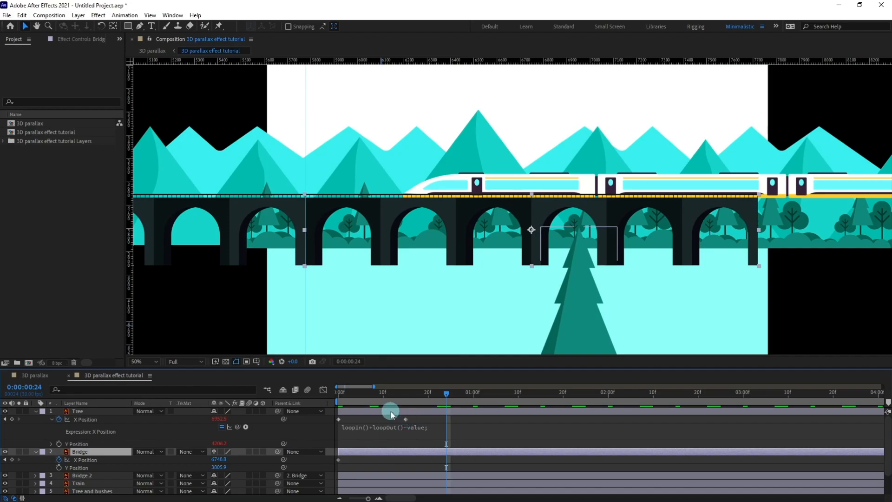
key("comma")
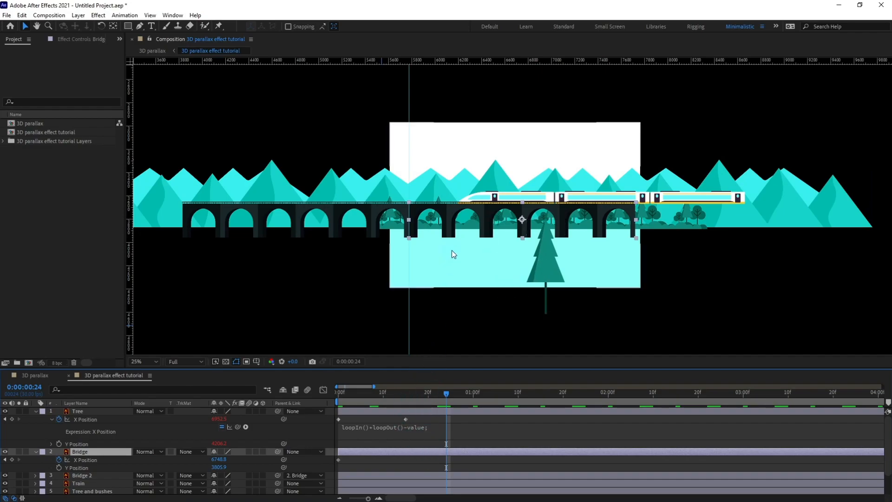
key("period")
left_click_drag(456, 216, 743, 204)
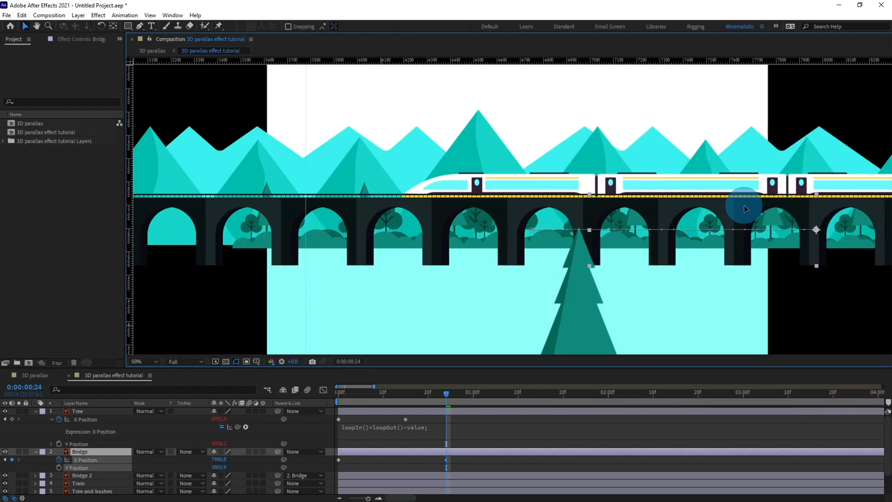
Step: Nudge Bridge right at frame 24 to an X Position of about 8694, aligning Bridge 2's left end with the guide
key("comma")
key("Right")
key("Right")
key("Right")
key("Right")
key("Right")
key("Right")
key("Right")
key("Right")
key("Right")
key("Right")
key("Right")
key("Right")
key("Right")
key("Right")
key("Right")
key("Right")
key("Right")
key("Right")
key("Right")
key("Right")
key("Right")
key("Right")
key("Right")
key("Right")
key("Right")
key("Right")
key("Right")
key("Right")
key("Right")
key("Right")
key("Right")
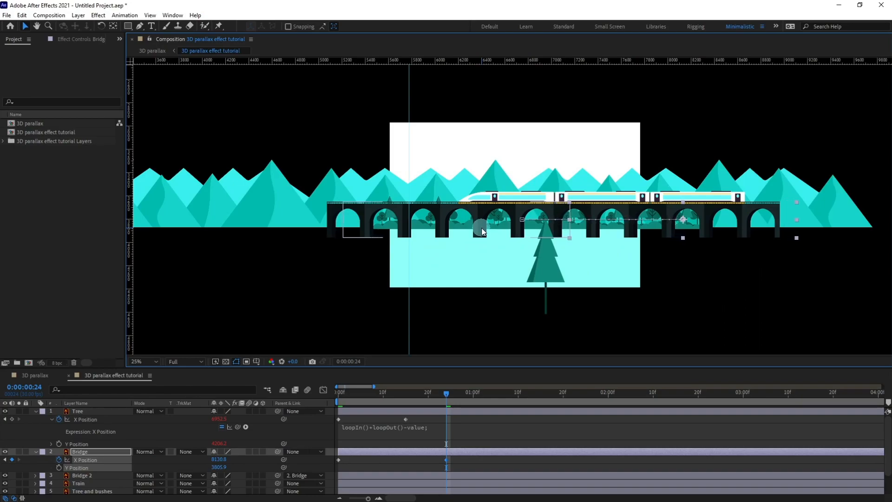
key("Right")
key("Right")
key("Right")
key("Right")
key("Right")
key("Right")
key("Right")
key("Right")
key("Right")
key("Right")
key("Right")
key("Right")
key("Right")
key("Right")
key("Right")
key("Right")
key("Right")
key("Right")
key("Right")
key("Right")
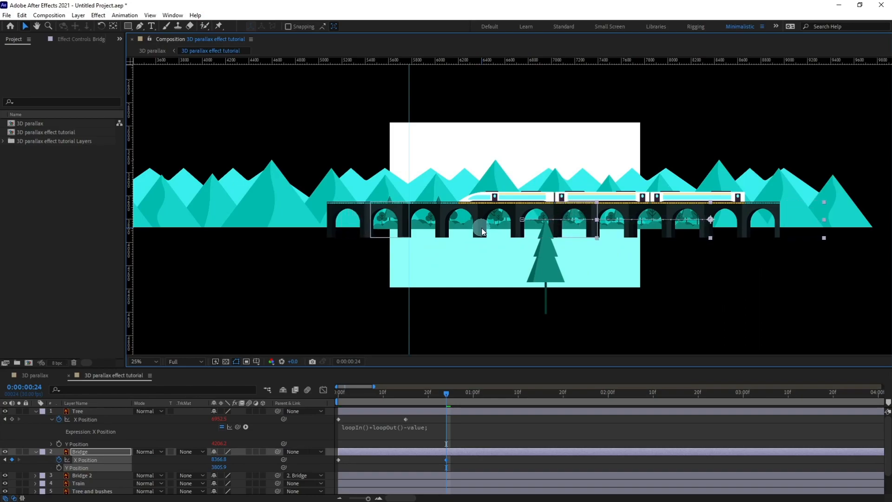
scroll(410, 214, "up", 2)
key("Right")
key("Right")
key("Right")
key("Right")
key("Right")
key("Right")
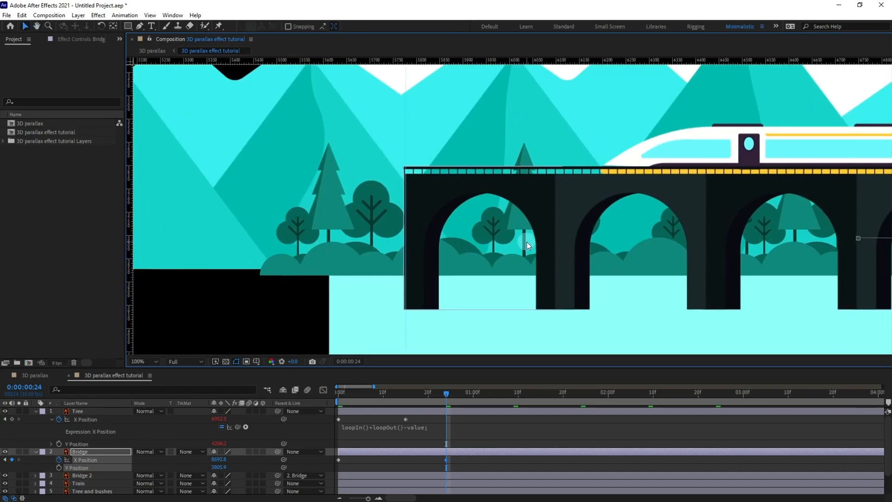
scroll(415, 217, "up", 1)
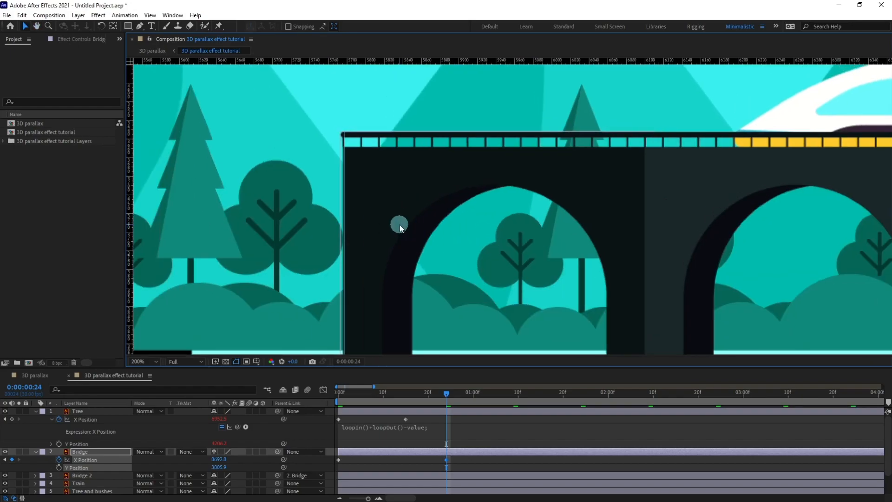
key("Right")
key("Right")
key("Right")
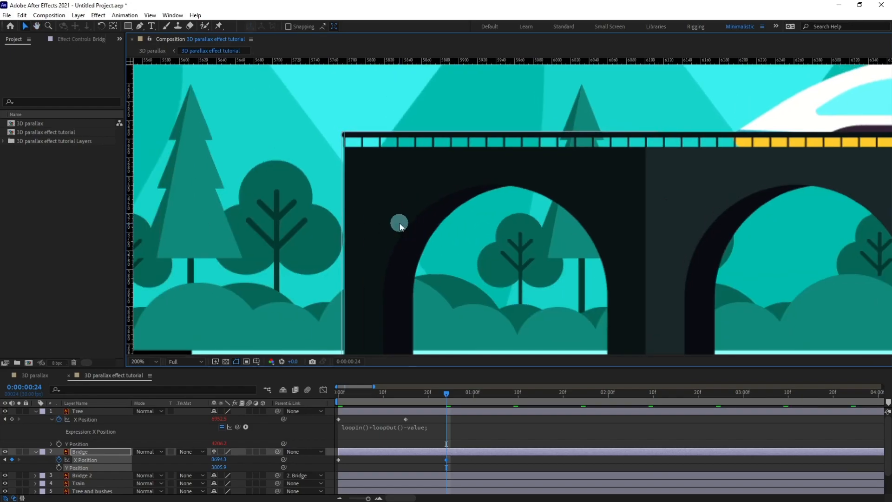
key("Right")
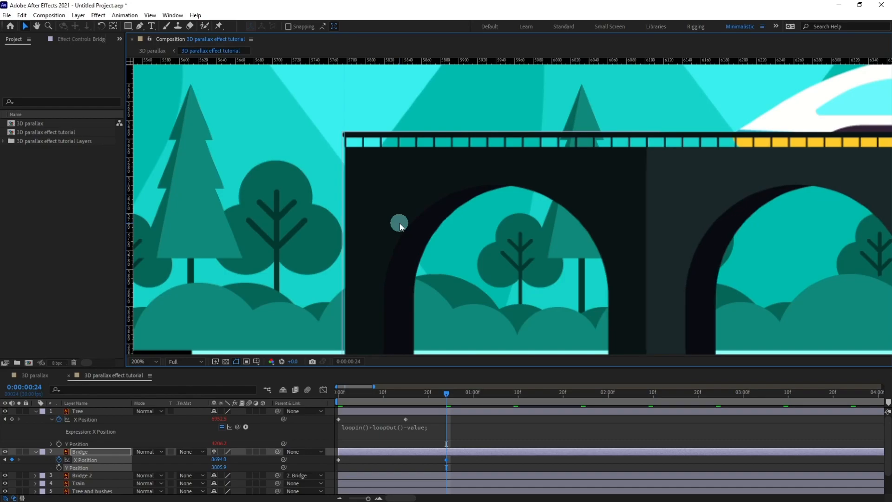
key("Left")
scroll(428, 228, "down", 8)
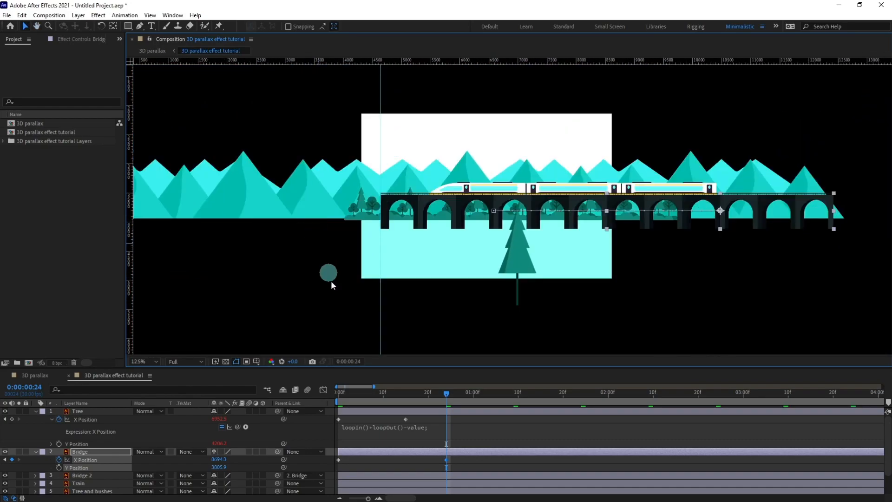
Step: Slow the bridge by moving its second X Position keyframe to about frame 26
scroll(476, 237, "up", 3)
left_click_drag(450, 235, 447, 246)
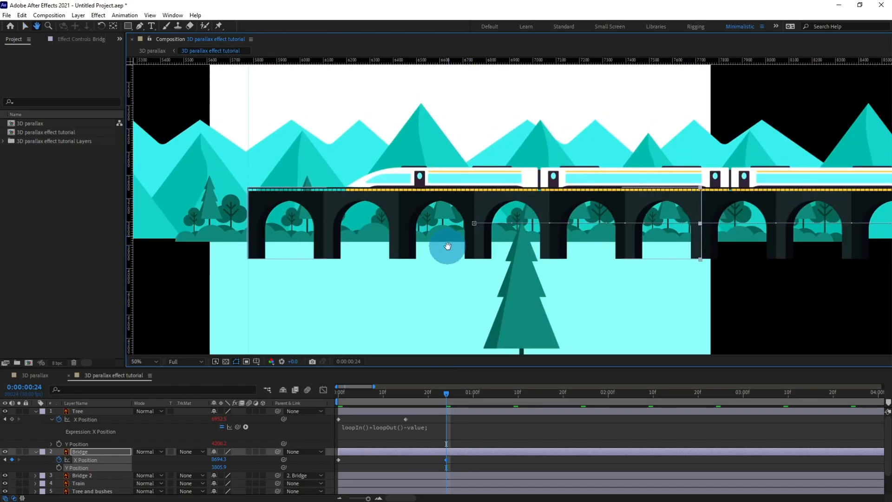
left_click(448, 462)
left_click_drag(447, 460, 455, 461)
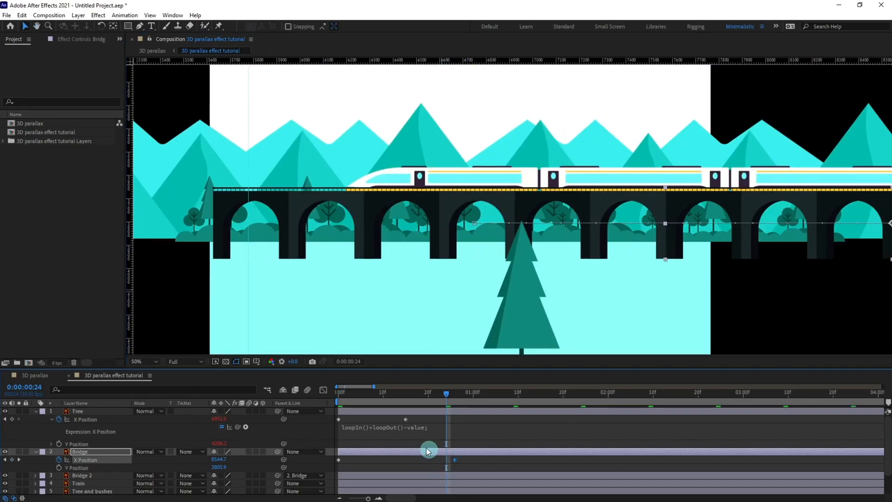
Step: Copy the Tree's expression loopIn()+loopOut()-value; onto the Bridge layer's X Position
left_click(405, 427)
key("ctrl+c")
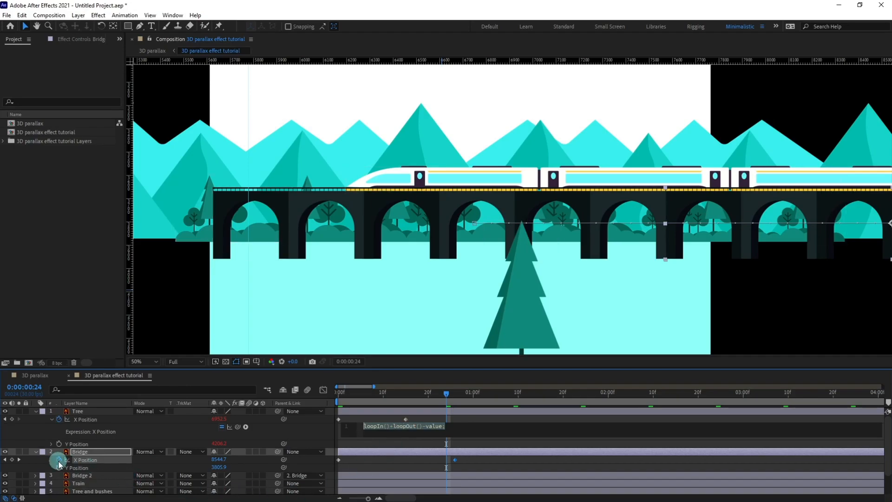
left_click(59, 459, "alt")
key("ctrl+v")
left_click(367, 458)
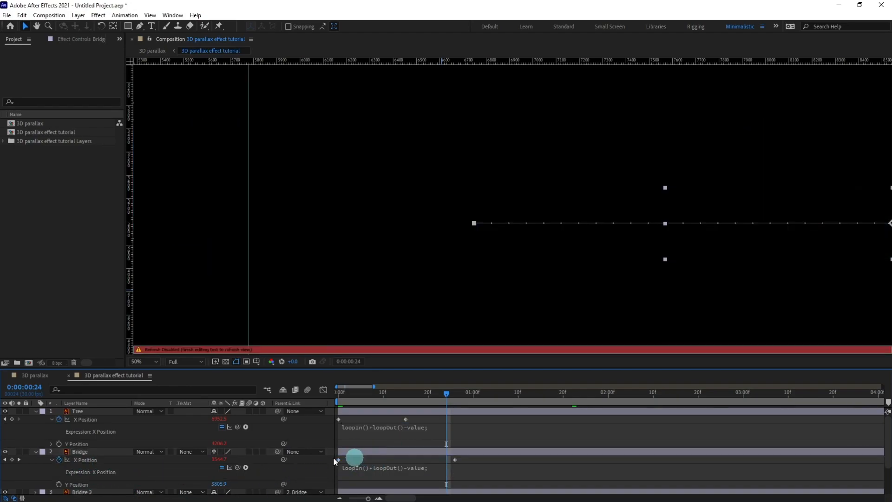
Step: Solo the Tree and Bridge layers and preview their loops in the 3D parallax composition from the start
left_click(83, 438)
left_click(78, 451)
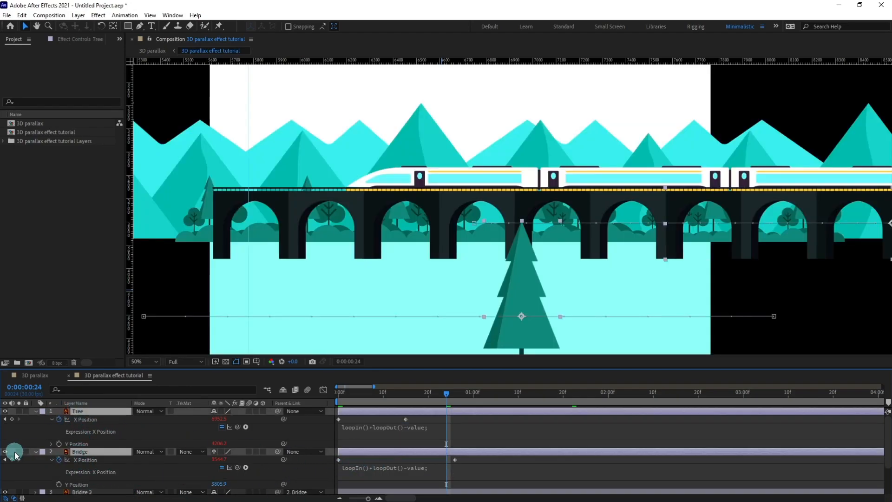
left_click(18, 452)
key("comma")
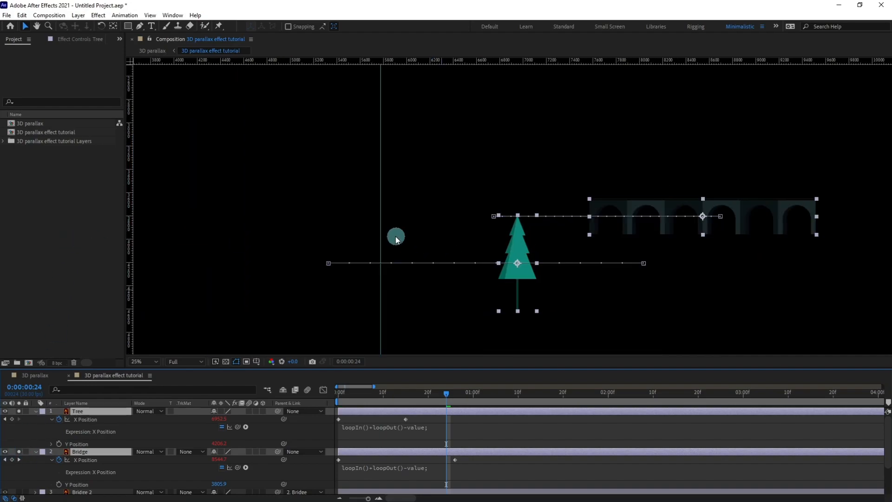
left_click(52, 378)
left_click_drag(344, 396, 301, 403)
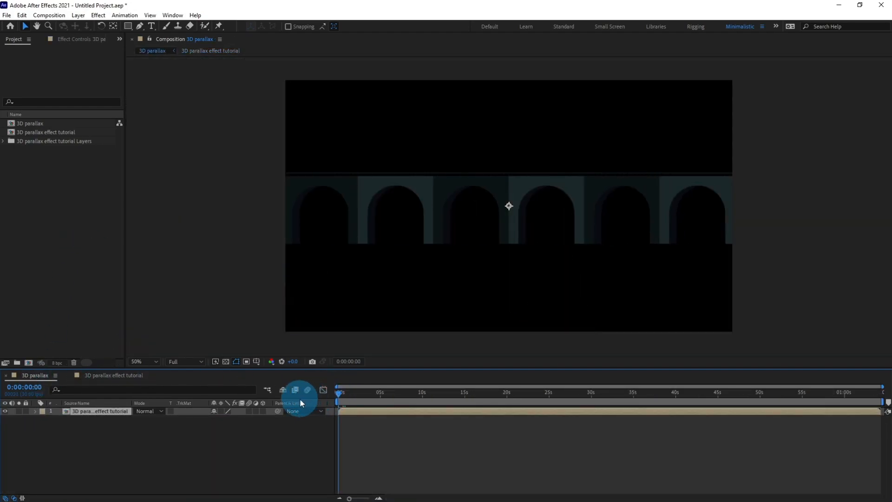
key("space")
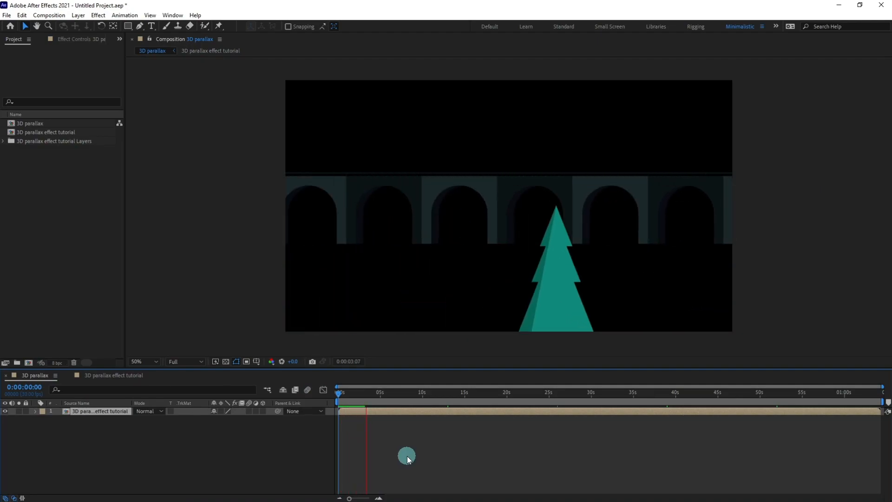
left_click(337, 396)
key("space")
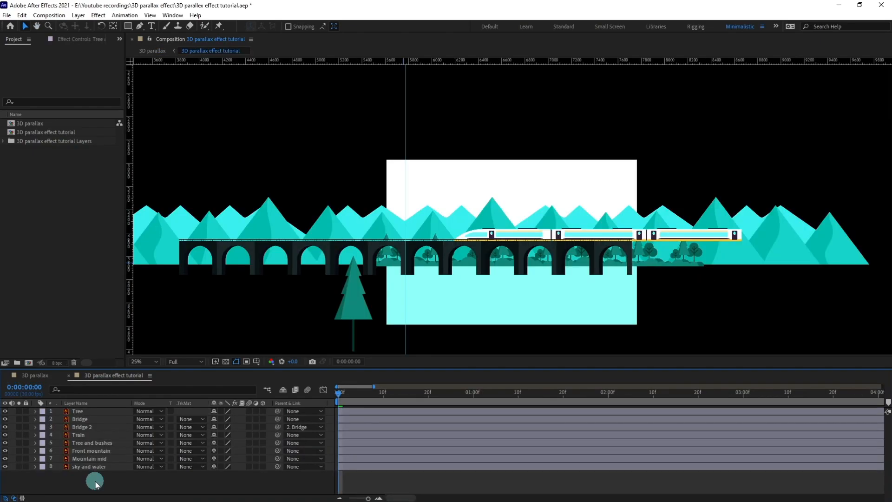
Step: Solo the Tree and bushes layer, duplicate it, and place the copy beneath the original in the layer stack
left_click(88, 443)
left_click(18, 443)
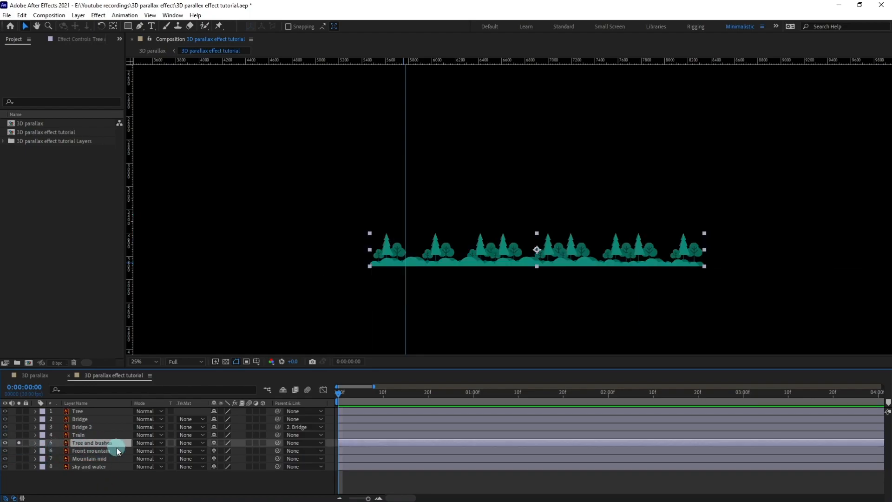
key("ctrl+d")
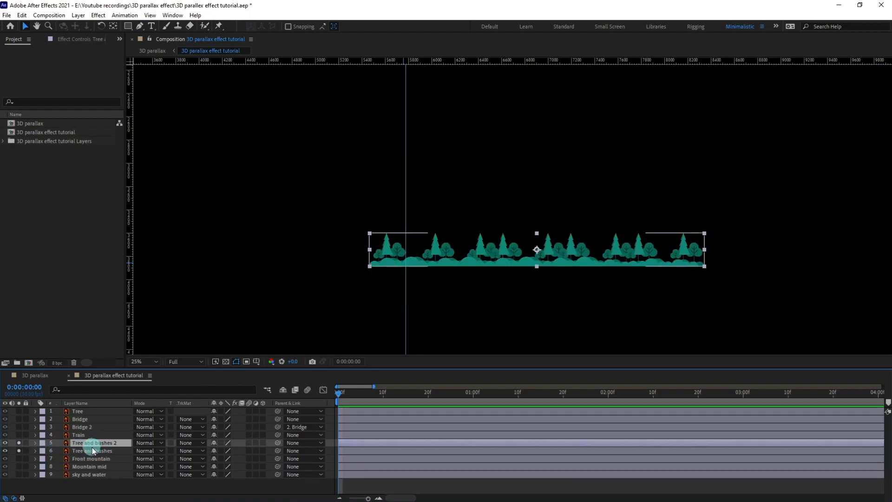
left_click_drag(94, 446, 94, 454)
Step: Move the Tree and bushes 2 copy left so it continues the row from the original's left end
left_click_drag(543, 254, 215, 242)
scroll(314, 265, "up", 2)
left_click_drag(273, 283, 384, 235)
left_click_drag(409, 174, 436, 219)
key("period")
Step: Place the vertical guide on the tip of the last pine in the Tree and bushes 2 copy
left_click_drag(292, 200, 295, 195)
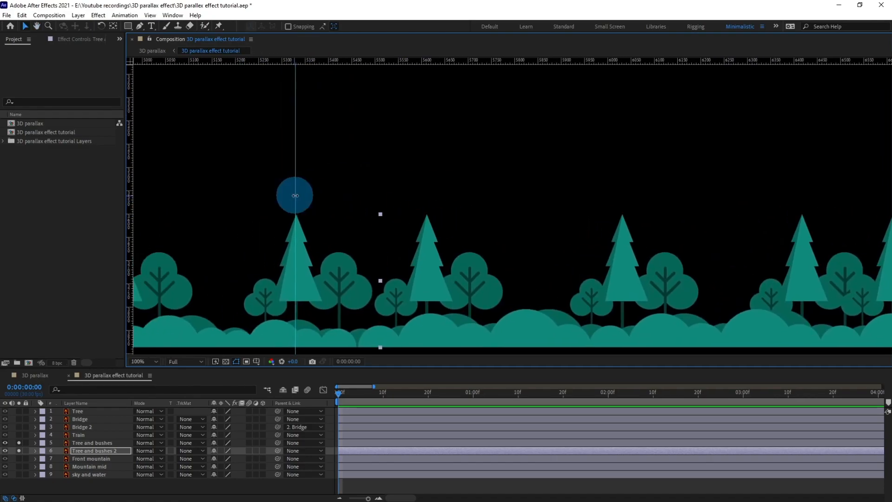
scroll(287, 214, "up", 1)
scroll(282, 228, "down", 1)
left_click_drag(271, 236, 289, 238)
scroll(289, 237, "up", 2)
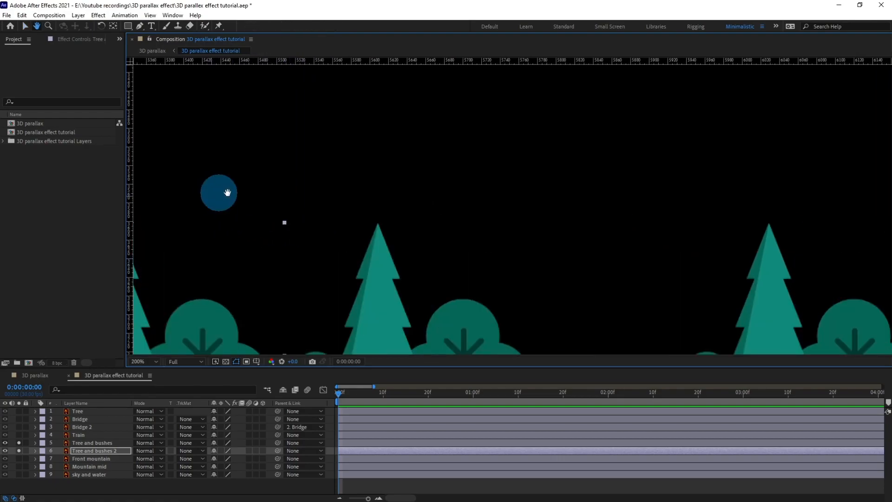
scroll(336, 194, "down", 1)
left_click_drag(359, 191, 357, 190)
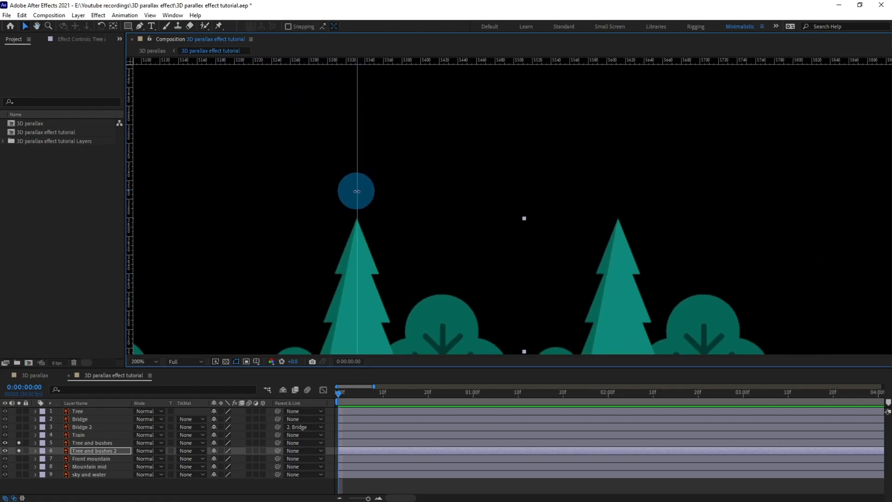
Step: Parent the Tree and bushes 2 layer to the Tree and bushes layer
scroll(358, 193, "down", 4)
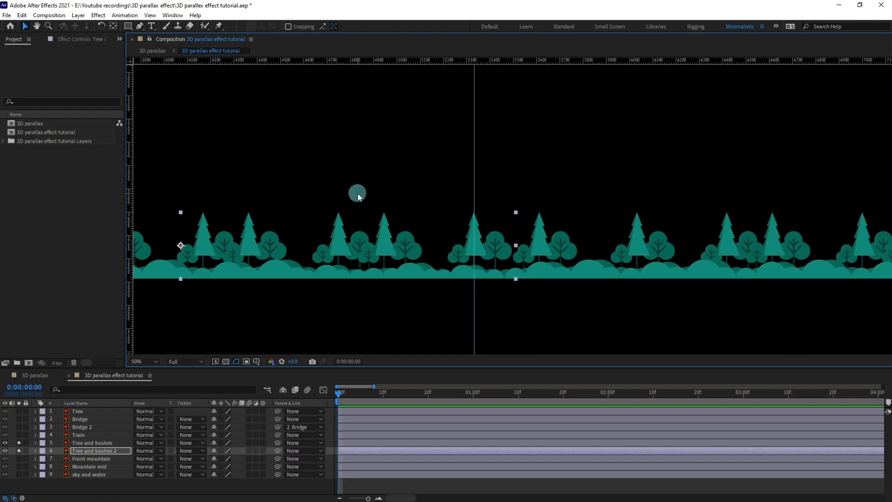
left_click_drag(464, 201, 360, 191)
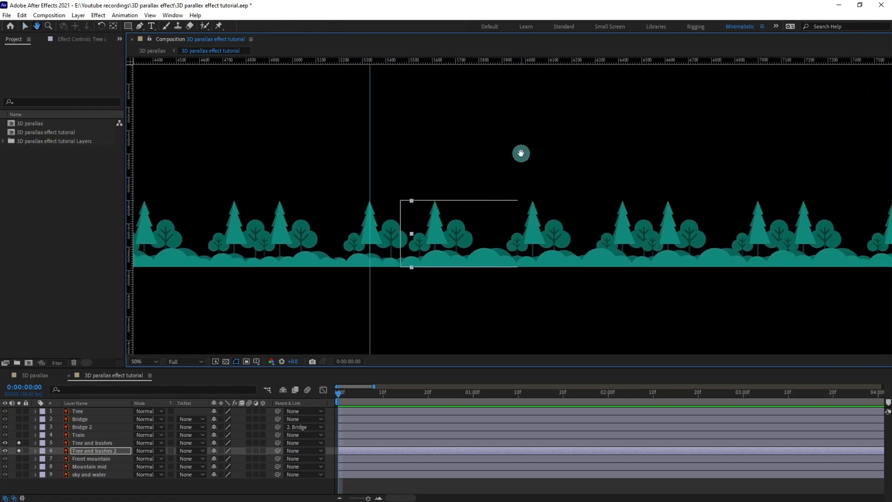
left_click_drag(521, 153, 440, 163)
left_click_drag(277, 451, 96, 446)
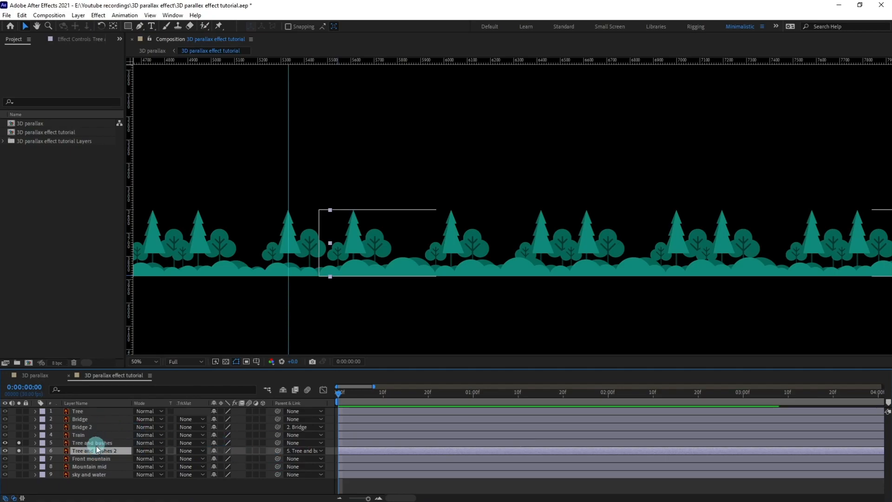
Step: Reveal the keyframed properties of all layers in the timeline
left_click(95, 444)
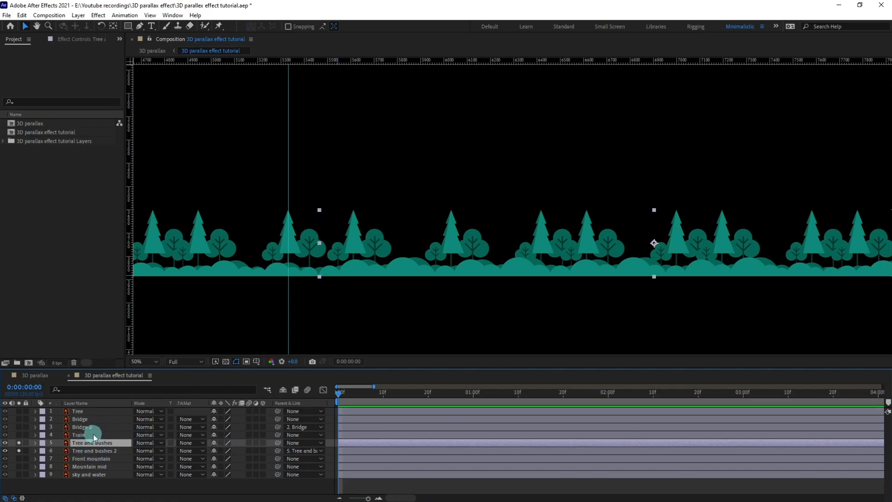
left_click(84, 487)
key("u")
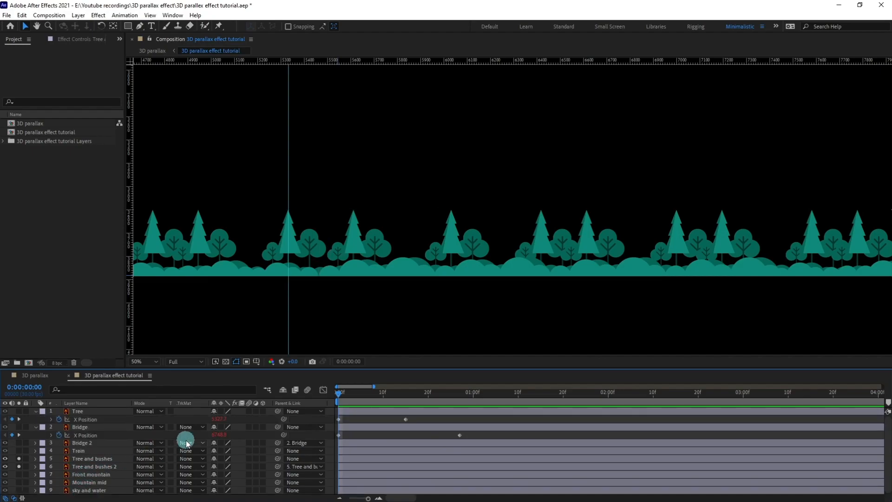
Step: Separate the Tree and bushes position into X and Y, and keyframe its X Position at the first frame
left_click(87, 461)
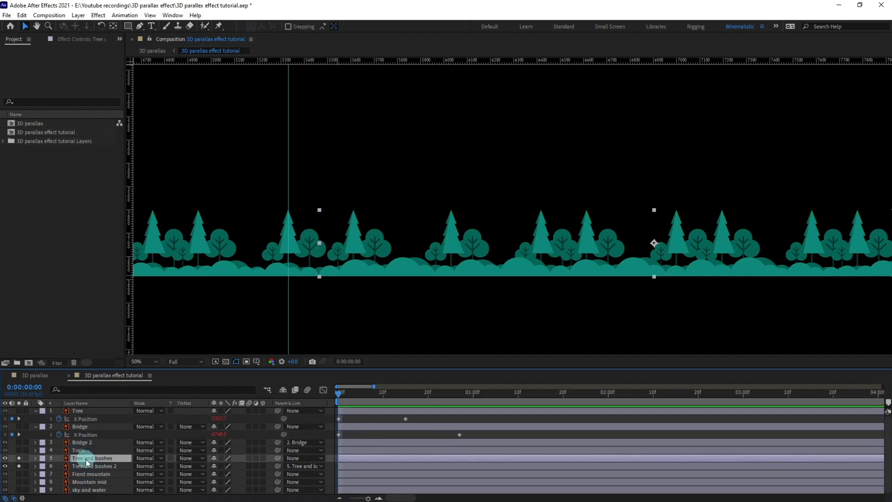
key("p")
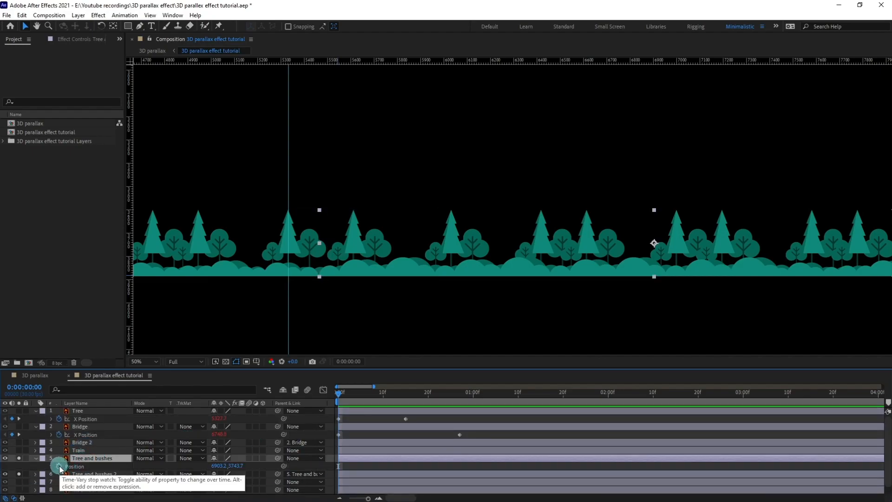
right_click(71, 467)
left_click(93, 352)
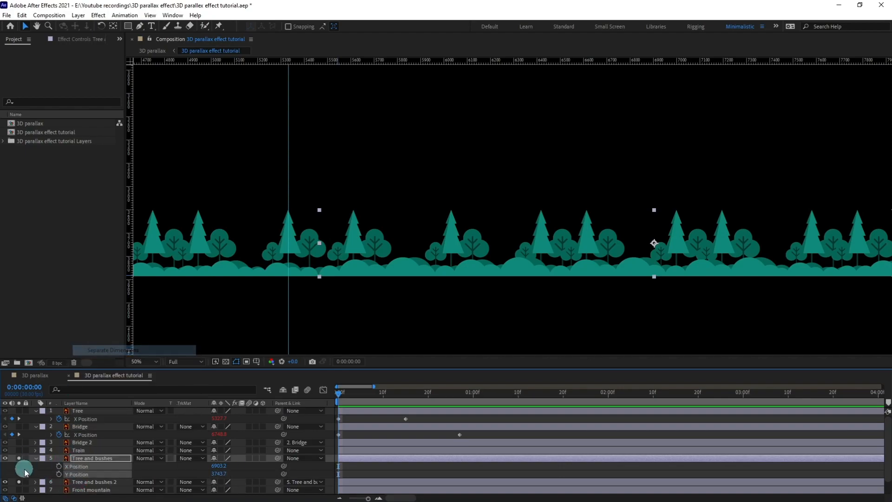
left_click(59, 467)
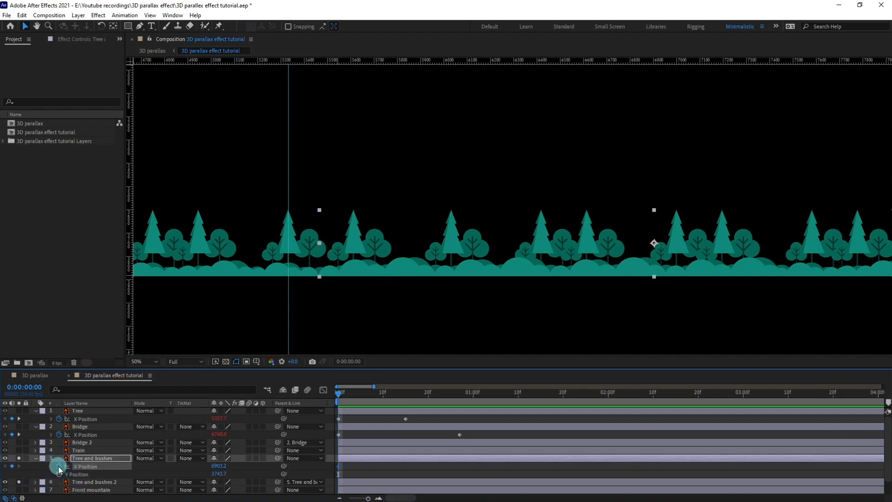
Step: At 0:00:01:12, move Tree and bushes right to X Position 9454.2 so the copy's first pine meets the vertical guide
left_click(449, 466)
left_click_drag(470, 395, 515, 397)
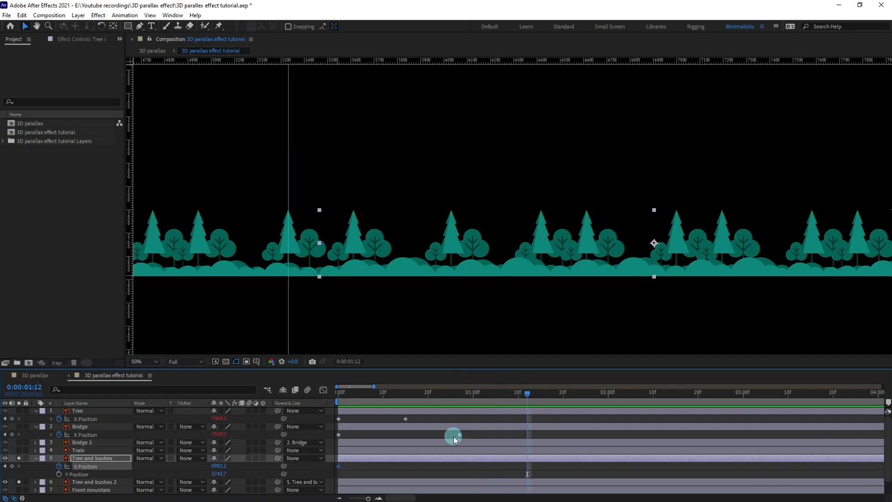
scroll(533, 170, "down", 4)
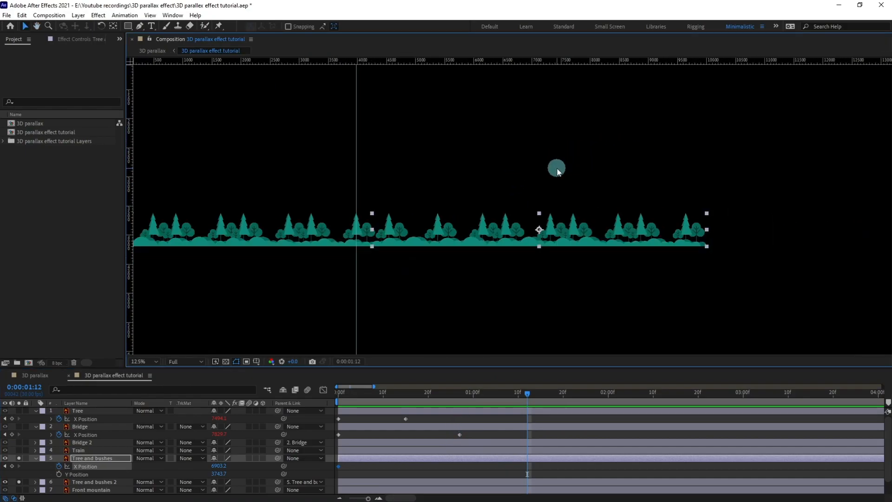
key("shift+Right")
key("shift+Right")
key("shift+Right")
key("shift+Right")
key("shift+Right")
key("shift+Right")
key("shift+Right")
key("shift+Right")
key("shift+Right")
key("shift+Right")
key("shift+Right")
key("shift+Right")
key("shift+Right")
key("shift+Right")
key("shift+Right")
key("shift+Right")
key("shift+Right")
key("shift+Right")
key("shift+Right")
key("shift+Right")
key("shift+Right")
key("shift+Right")
key("shift+Right")
key("shift+Right")
key("shift+Right")
key("shift+Right")
key("shift+Right")
key("shift+Right")
key("shift+Right")
key("shift+Right")
key("shift+Right")
key("shift+Right")
key("shift+Right")
key("shift+Right")
key("shift+Right")
key("shift+Right")
key("shift+Right")
key("shift+Right")
key("shift+Right")
key("shift+Right")
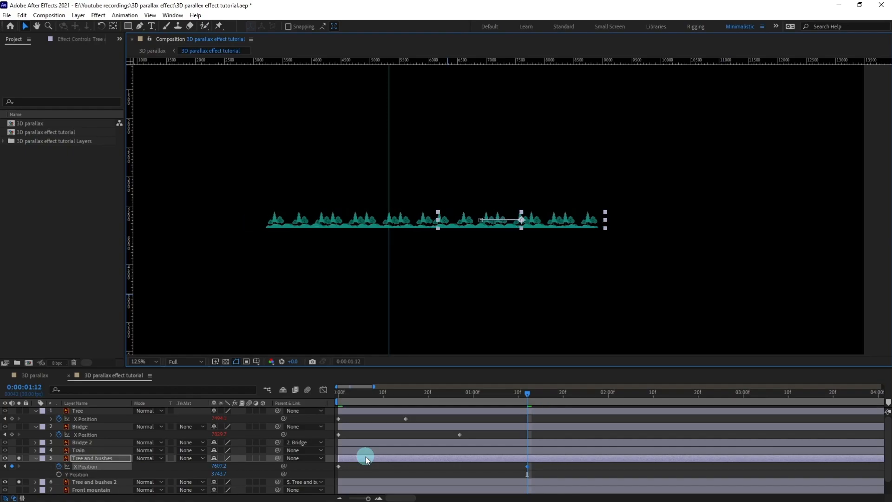
key("Right")
key("Right")
key("Right")
key("Right")
key("Right")
key("Right")
key("Right")
key("Right")
key("Right")
key("Right")
key("Right")
key("Right")
key("Right")
key("Right")
key("Right")
key("Right")
key("Right")
key("Right")
key("Right")
key("Right")
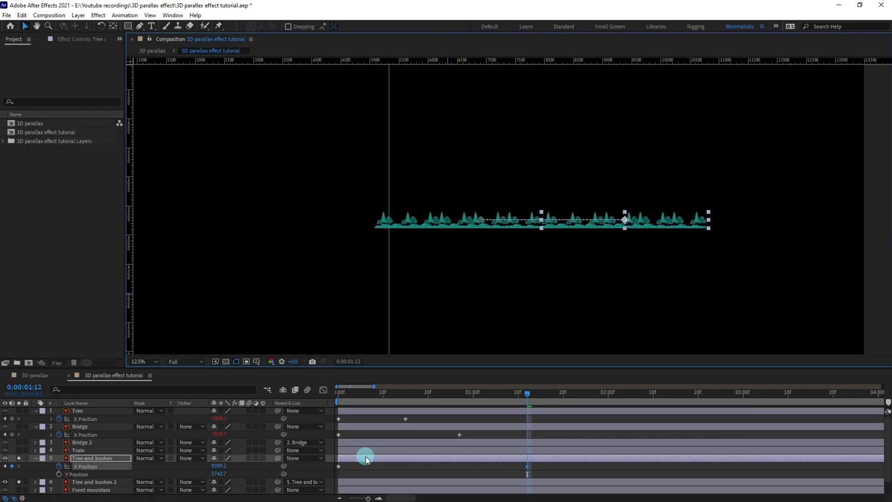
scroll(344, 181, "up", 2)
left_click_drag(355, 181, 598, 158)
scroll(598, 158, "up", 1)
scroll(597, 158, "down", 2)
left_click_drag(557, 191, 492, 175)
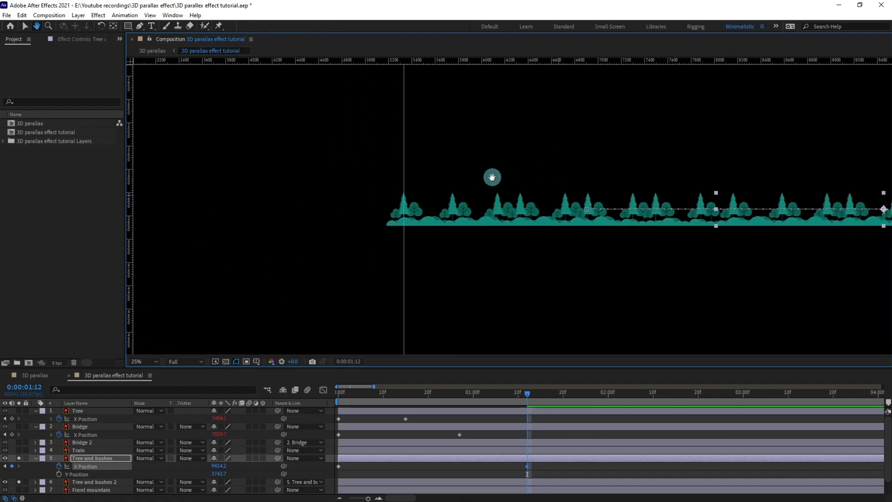
Step: Copy the expression loopIn()+loopOut()-value; from the Bridge X Position to the Tree and bushes X Position
left_click(54, 435)
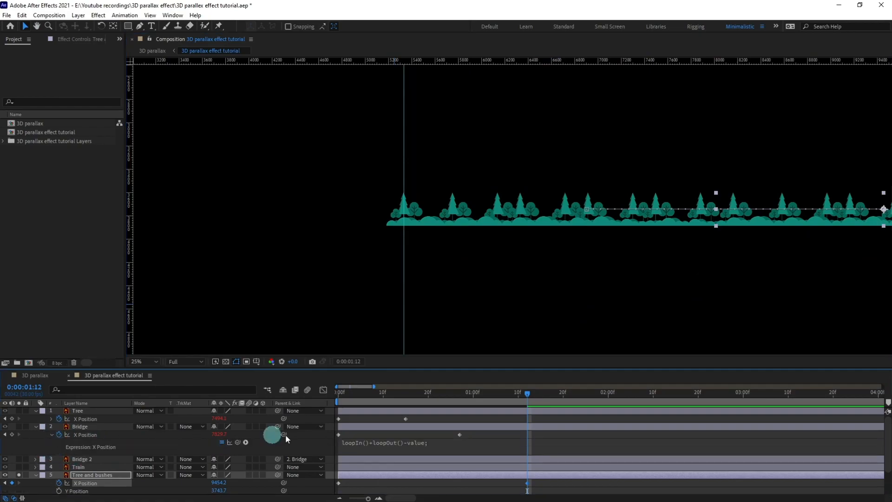
left_click(365, 446)
key("ctrl+c")
left_click(356, 429)
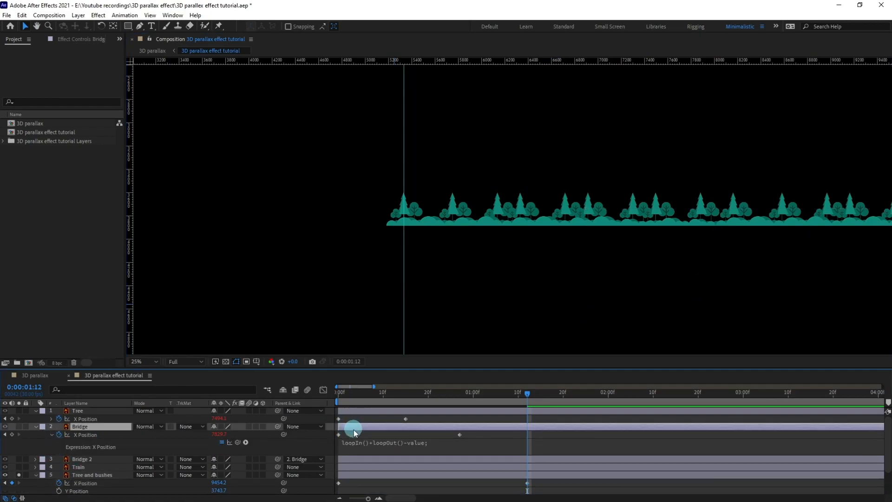
scroll(354, 432, "down", 2)
left_click(58, 451, "alt")
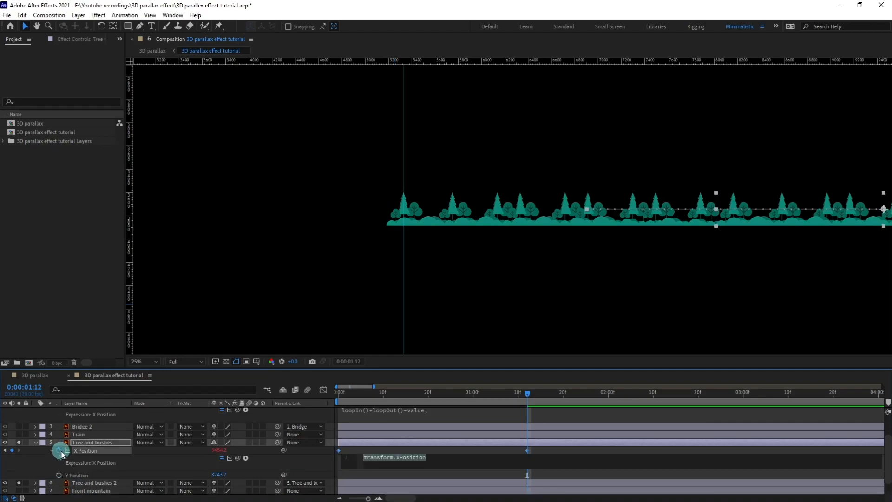
key("ctrl+v")
left_click(380, 462)
scroll(384, 449, "up", 3)
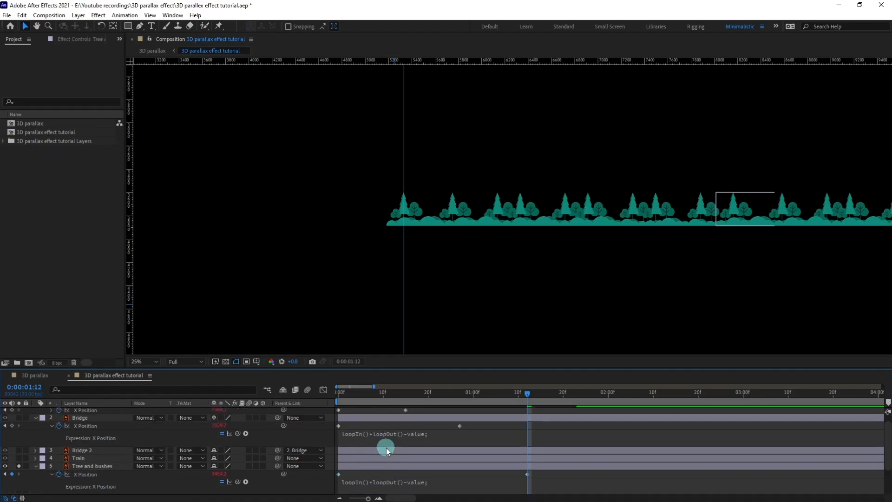
Step: Move the last Tree and bushes X Position keyframe to 0:00:01:14
left_click(521, 485)
left_click_drag(521, 485, 535, 473)
key("ctrl+z")
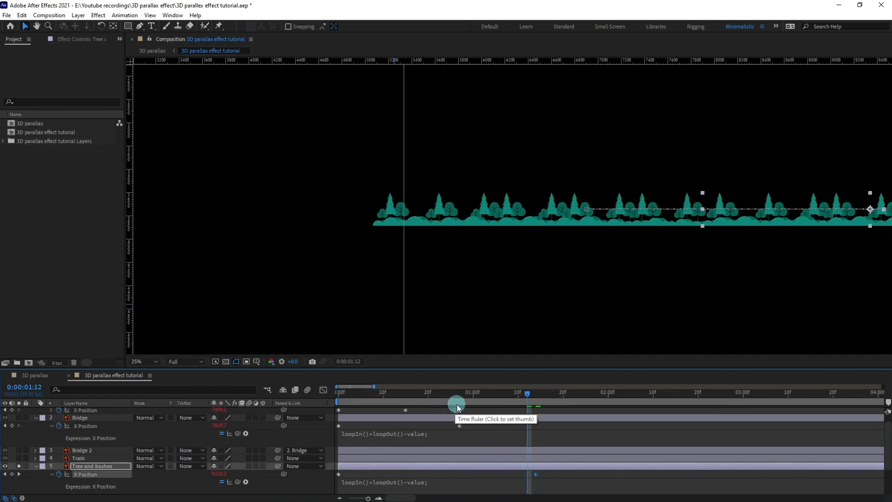
Step: Preview the Tree and bushes loop in the 3D parallax composition from the start, and return to the tutorial composition
left_click_drag(354, 394, 319, 395)
scroll(106, 451, "up", 1)
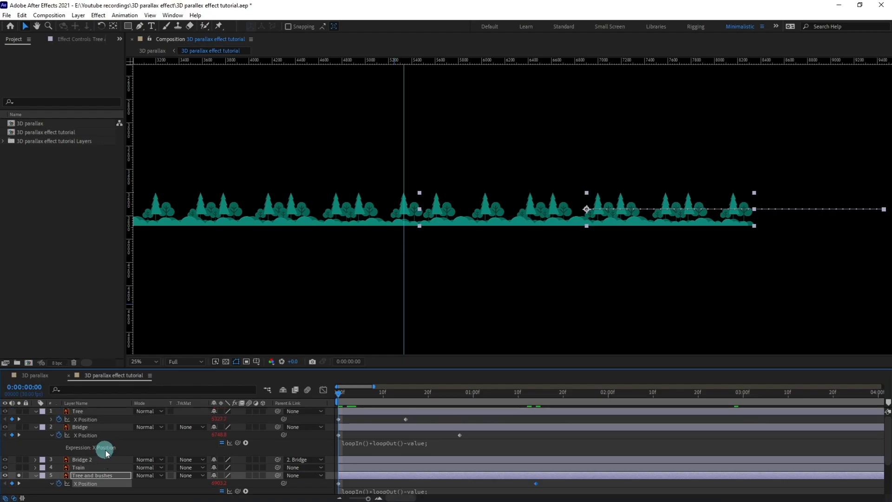
left_click(30, 379)
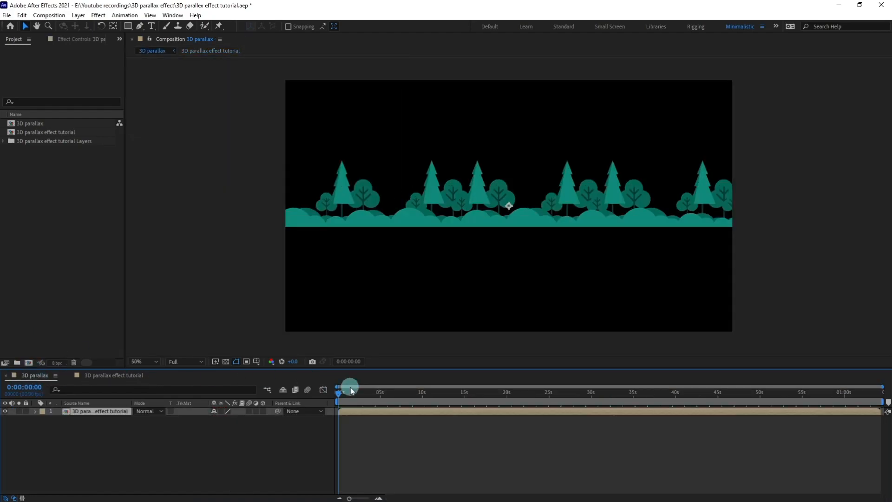
key("space")
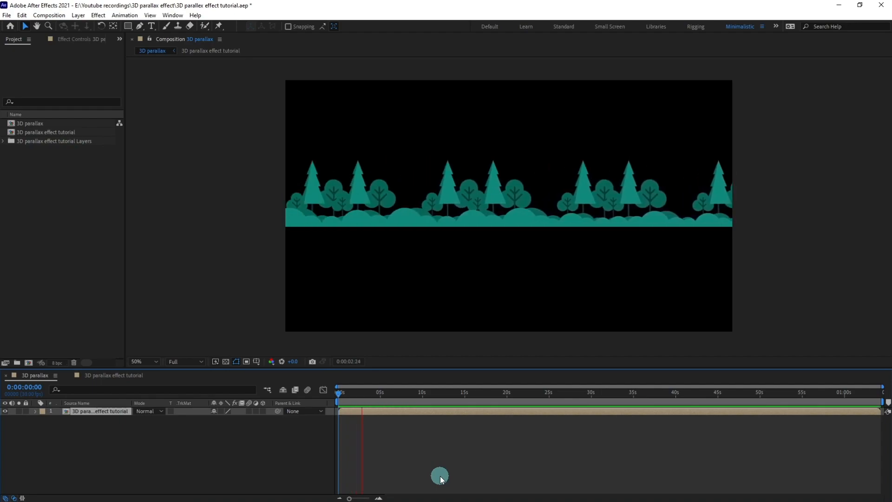
left_click(100, 376)
Step: At the first frame, move Tree and bushes left until its own first pine lines up with the vertical guide
left_click(526, 399)
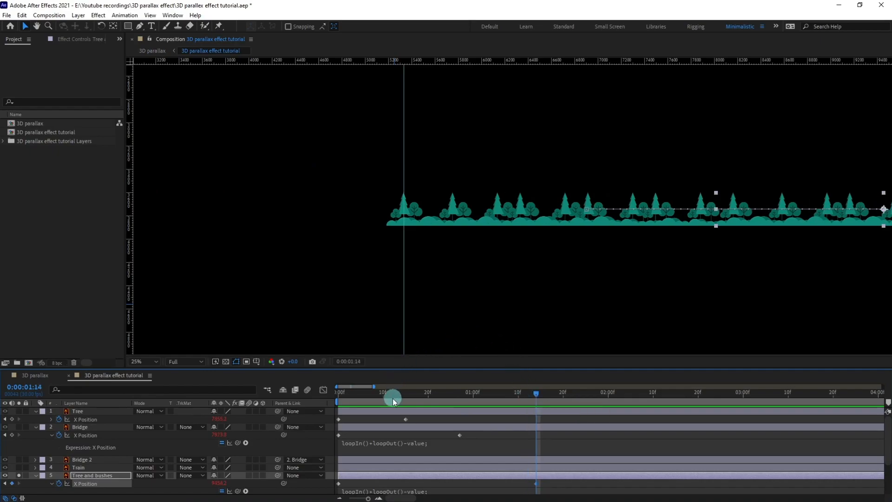
left_click(339, 397)
left_click(357, 484)
left_click(356, 476)
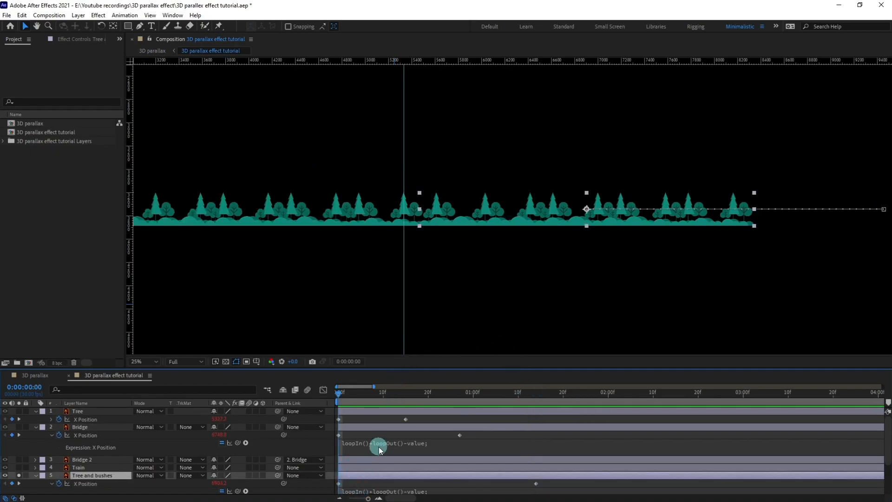
key("Left")
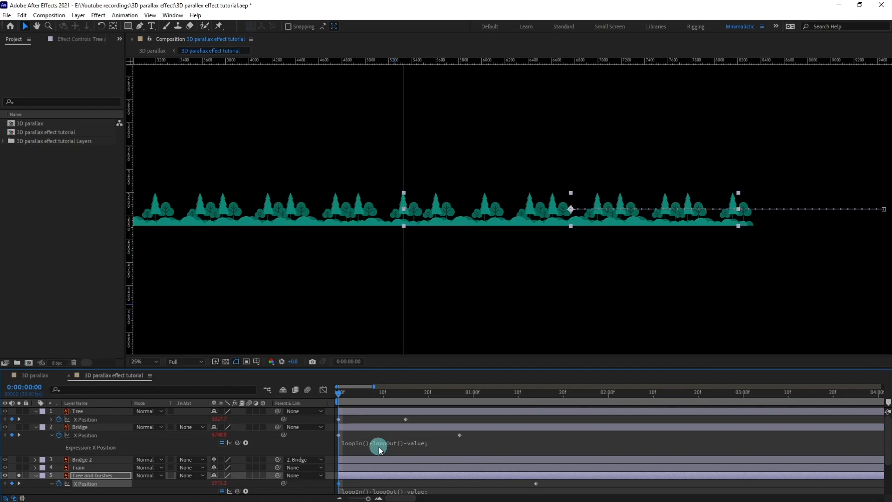
key("Left")
key("Left")
key("Left")
key("Left")
key("Left")
key("Left")
key("Left")
key("Left")
key("Left")
scroll(576, 218, "up", 4)
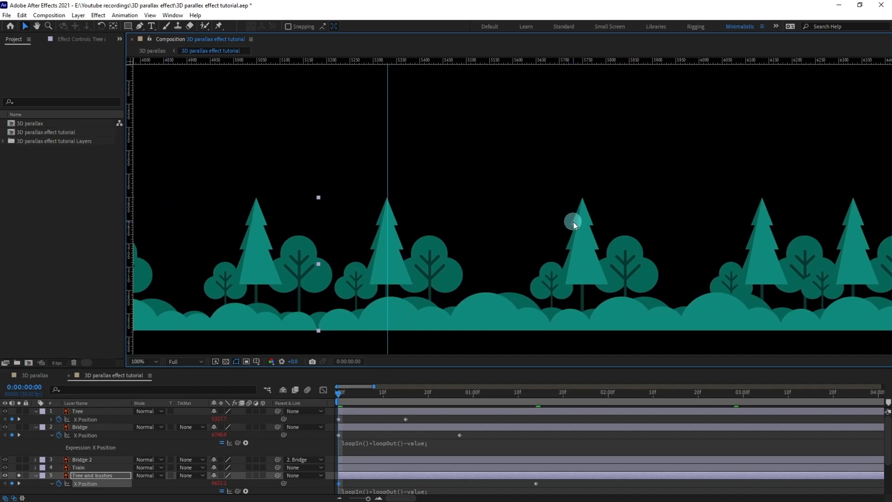
scroll(573, 222, "down", 6)
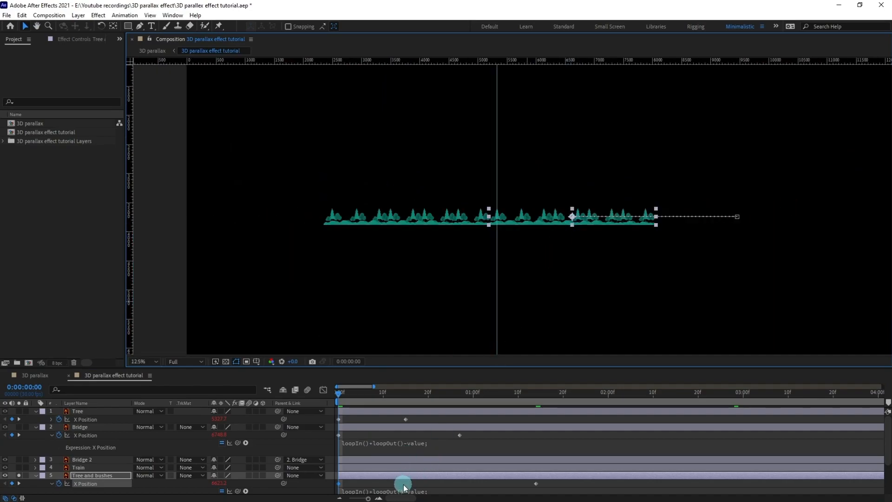
Step: Play back the realigned Tree and bushes loop in the 3D parallax composition
left_click(32, 376)
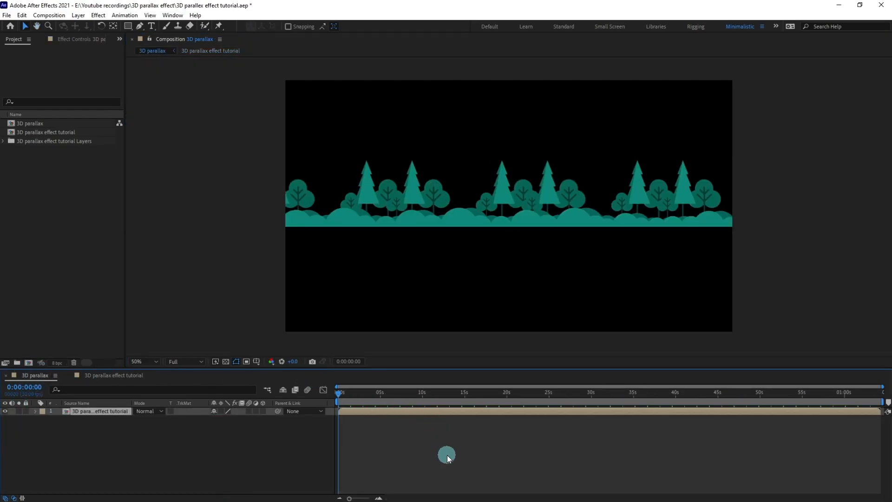
key("space")
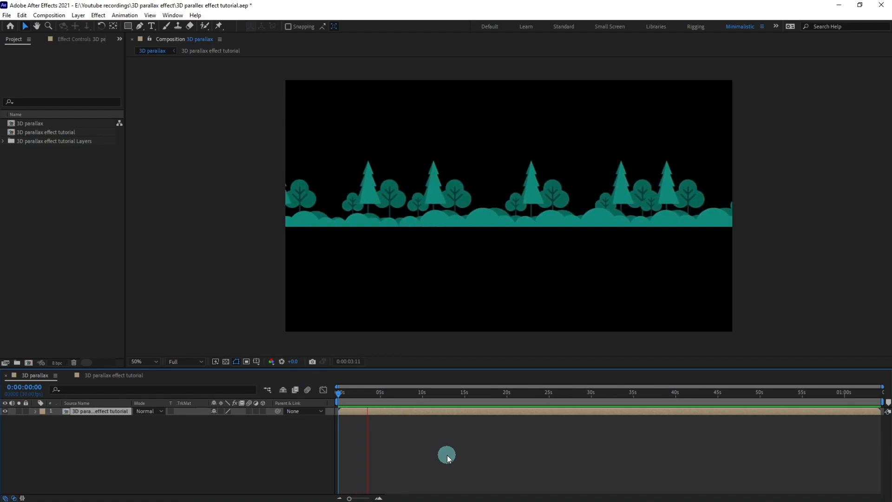
left_click(93, 375)
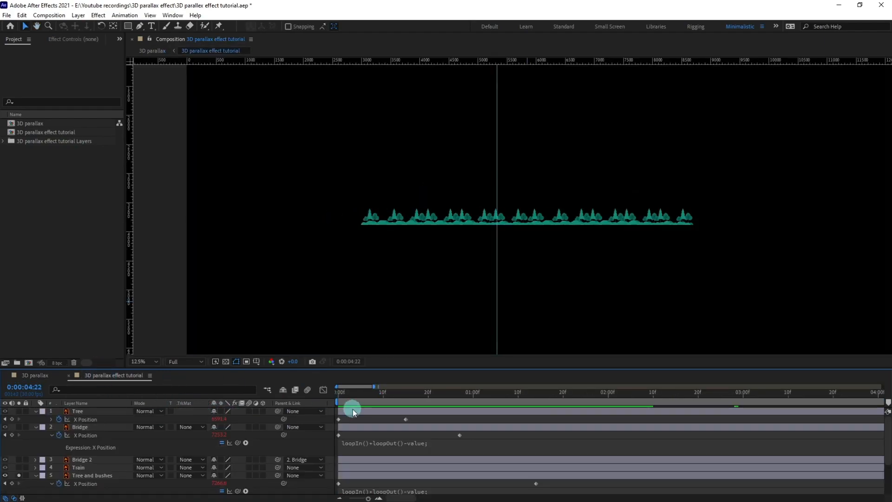
Step: At the first frame, unsolo Tree and bushes 2, then solo and select the Front mountain layer
left_click_drag(347, 397, 338, 396)
scroll(344, 442, "down", 3)
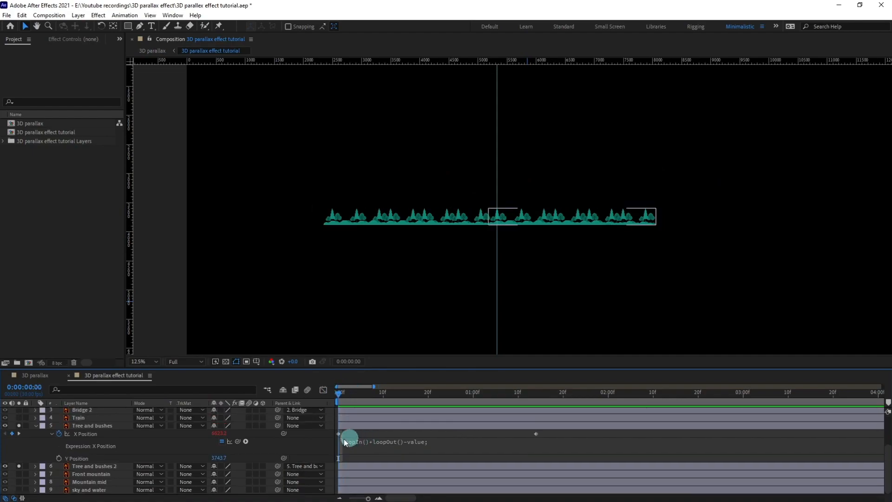
left_click(18, 467)
left_click(79, 472)
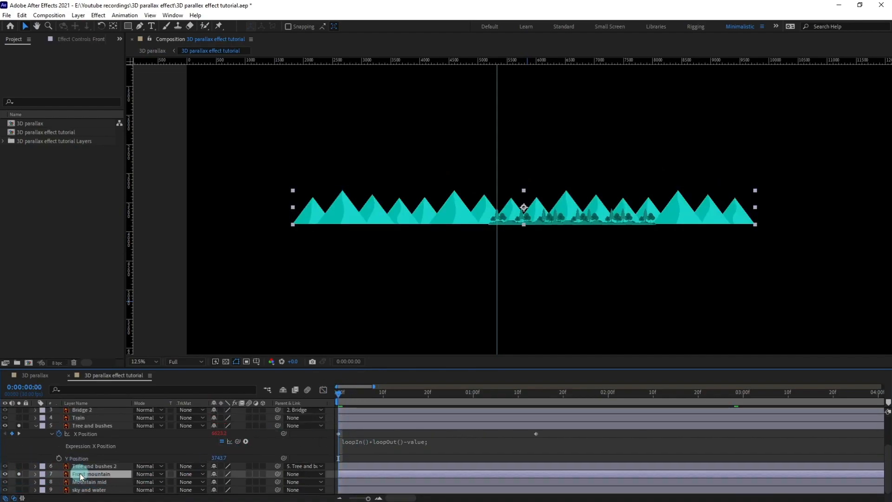
Step: Place the vertical guide on the tip of the tall Front mountain peak just right of the layer's anchor point
scroll(489, 227, "up", 1)
scroll(489, 226, "down", 1)
scroll(488, 227, "up", 2)
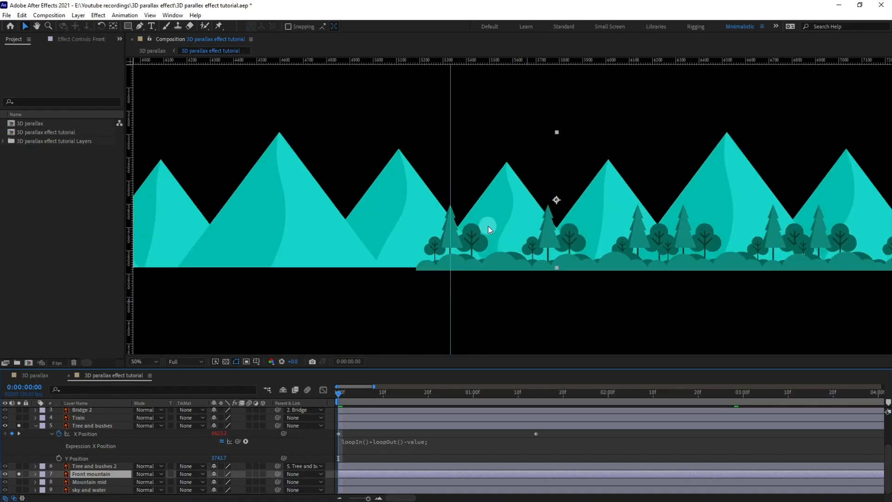
scroll(454, 181, "down", 1)
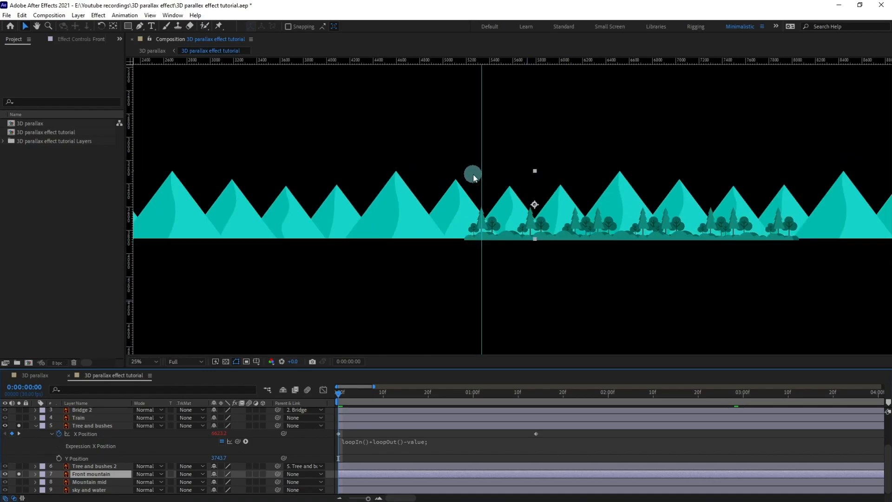
mouse_move(482, 166)
left_mouse_down()
mouse_move(395, 186)
mouse_move(359, 169)
mouse_move(498, 173)
mouse_move(478, 171)
mouse_move(480, 162)
left_mouse_up()
scroll(496, 175, "up", 1)
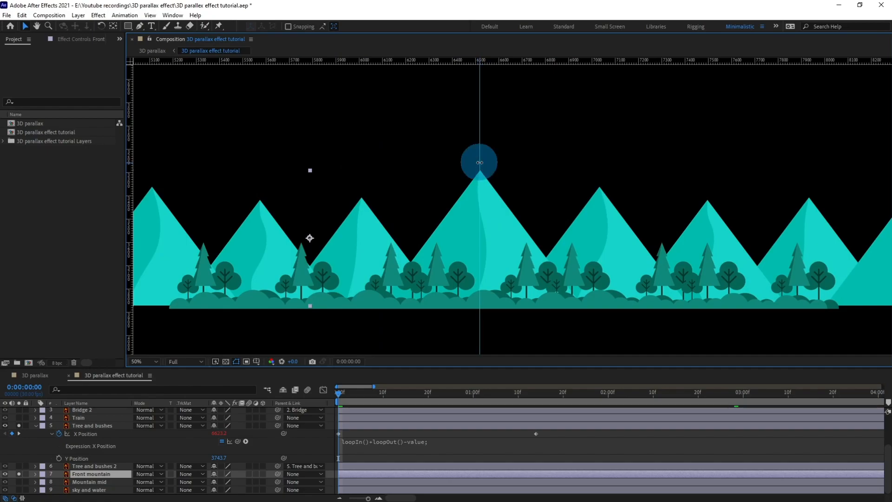
Step: Separate the Front mountain layer's position dimensions and set an X Position keyframe at the first frame
scroll(480, 163, "down", 3)
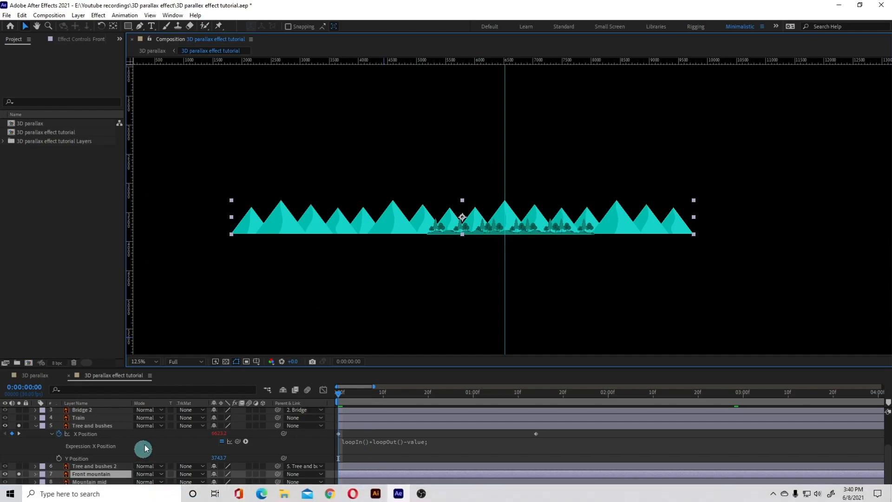
key("p")
right_click(74, 483)
left_click(107, 368)
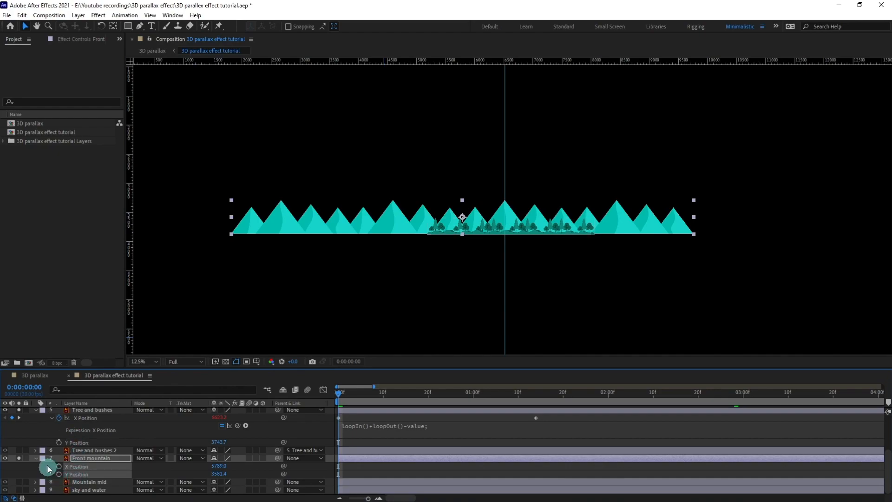
left_click(49, 471)
left_click(54, 472)
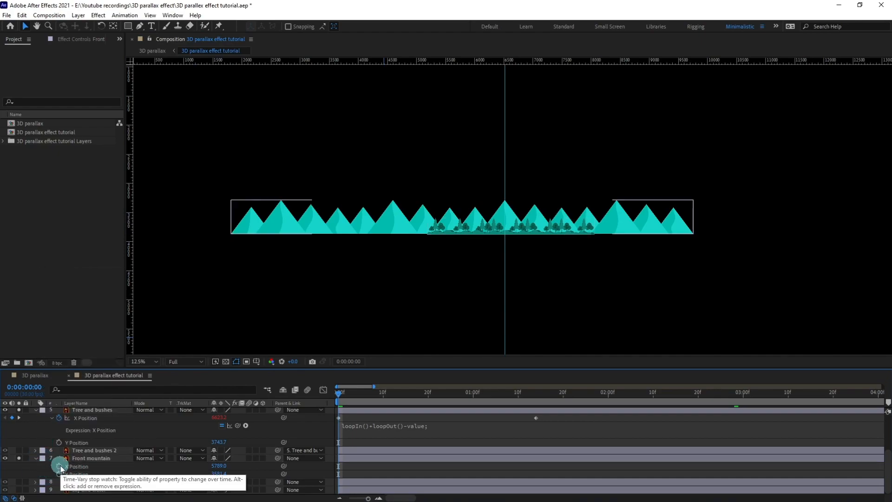
left_click(59, 467)
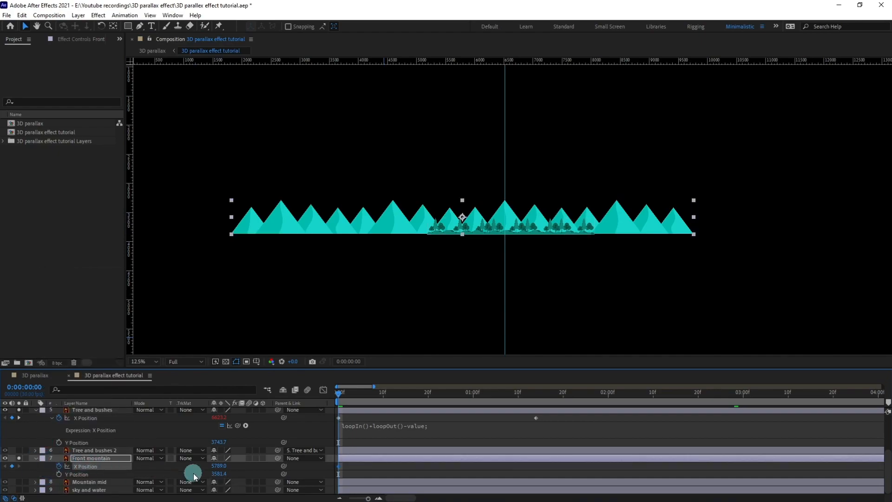
Step: At 0:00:02:11, move Front mountain right until its leftmost tall peak lines up with the vertical guide
left_click_drag(621, 395, 658, 398)
left_click(425, 462)
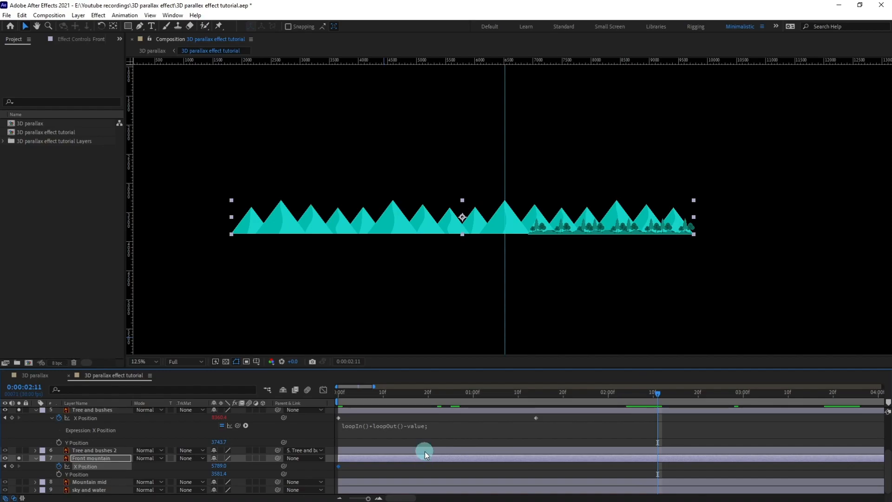
left_click_drag(475, 216, 701, 215)
key("period")
key("Left")
Step: Copy the loopIn()+loopOut()-value; expression from Tree and bushes to Front mountain's X Position
left_click(373, 430)
key("ctrl+c")
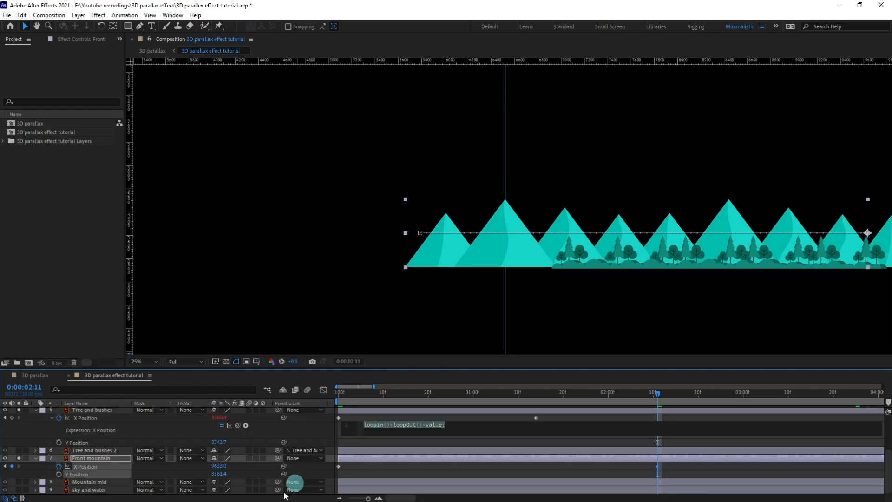
mouse_move(15, 492)
left_click(59, 468)
key("ctrl+v")
left_click(328, 481)
Step: Play back the Front mountain loop from the first frame in the 3D parallax composition
left_click(341, 393)
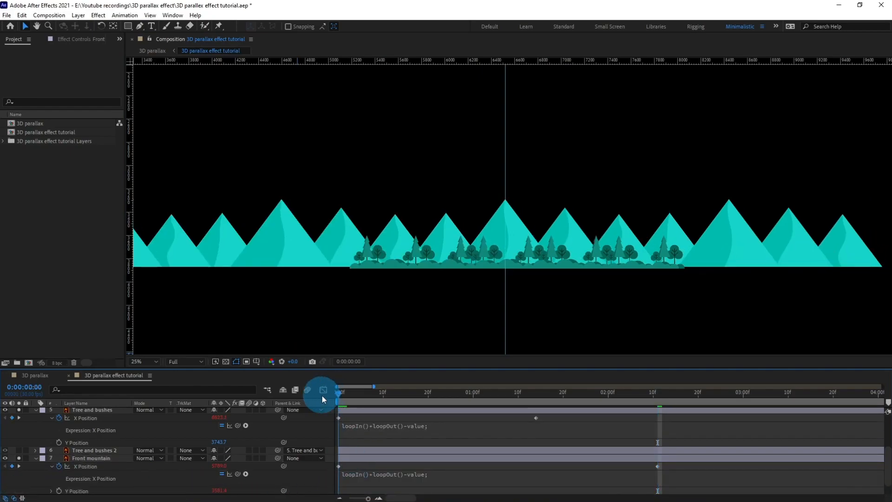
left_click(33, 378)
left_click(403, 441)
key("space")
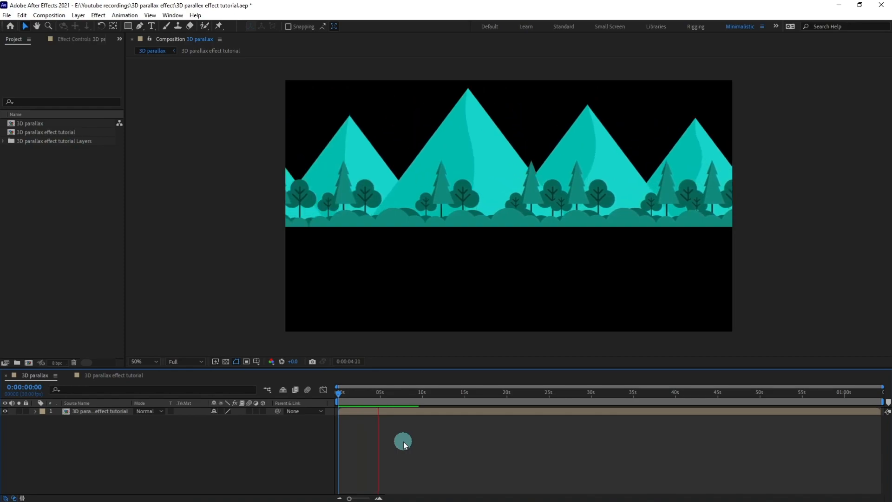
Step: In the 3D parallax effect tutorial composition, slow Front mountain by moving its second X Position keyframe to about 2.8 seconds
left_click(105, 378)
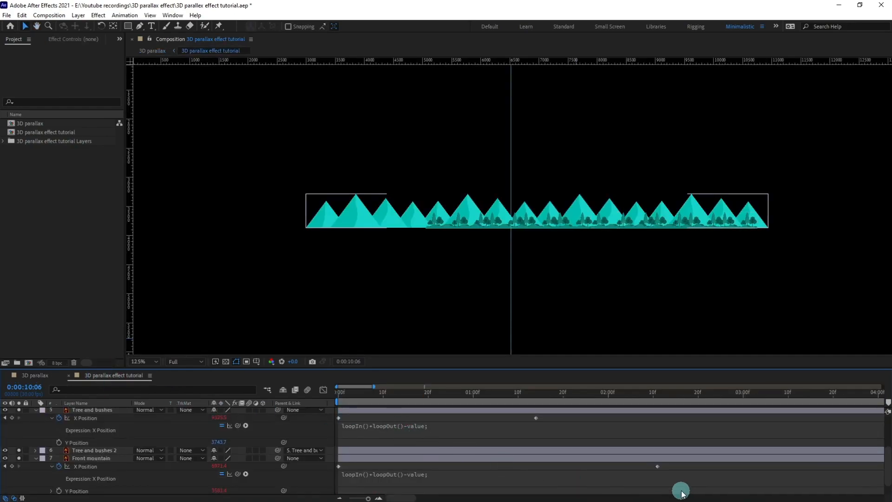
scroll(672, 474, "down", 1)
left_click_drag(562, 465, 590, 469)
Step: Play back the slower Front mountain movement from the first frame in the 3D parallax composition
left_click(33, 377)
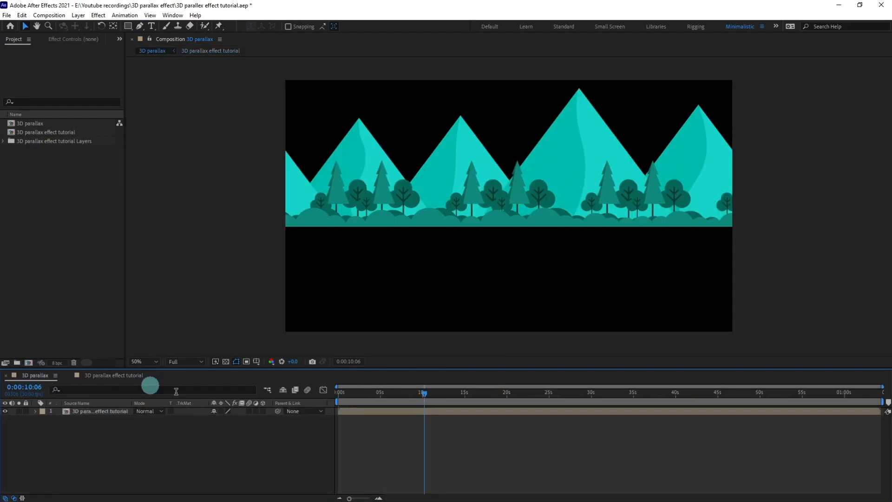
left_click_drag(350, 401, 325, 398)
left_click(359, 237)
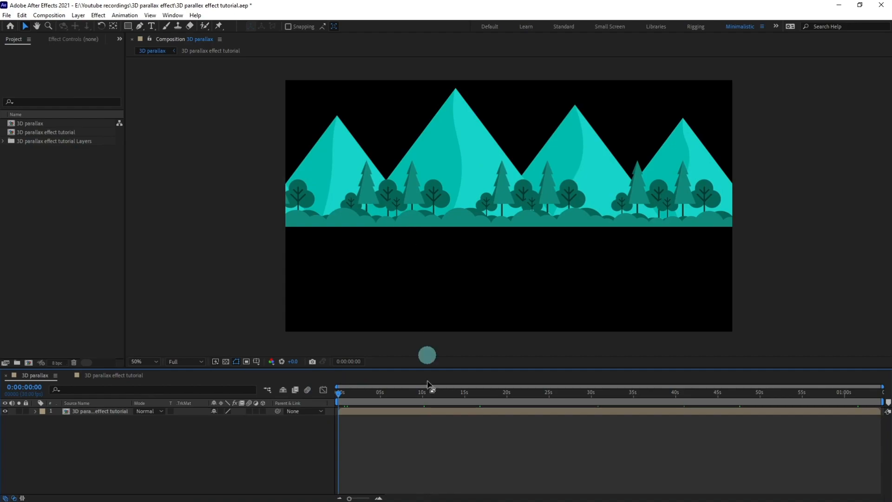
key("space")
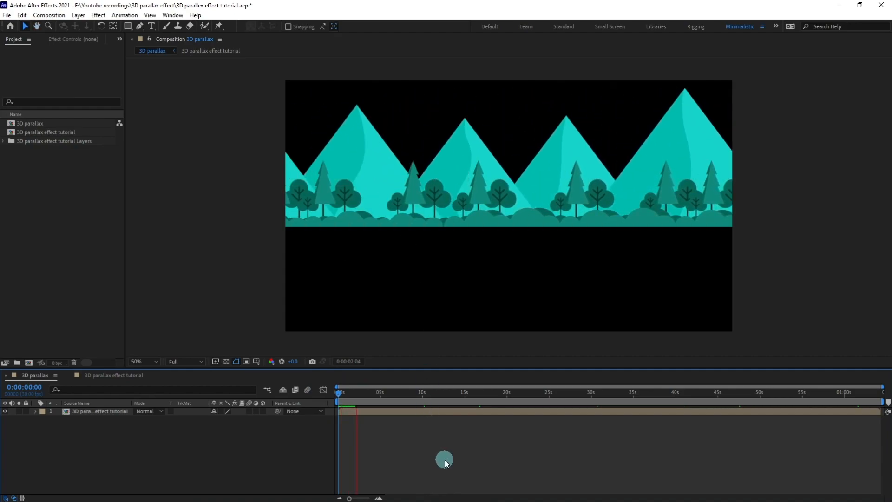
Step: At the first frame of the 3D parallax effect tutorial composition, solo and select the Mountain mid layer
left_click(90, 375)
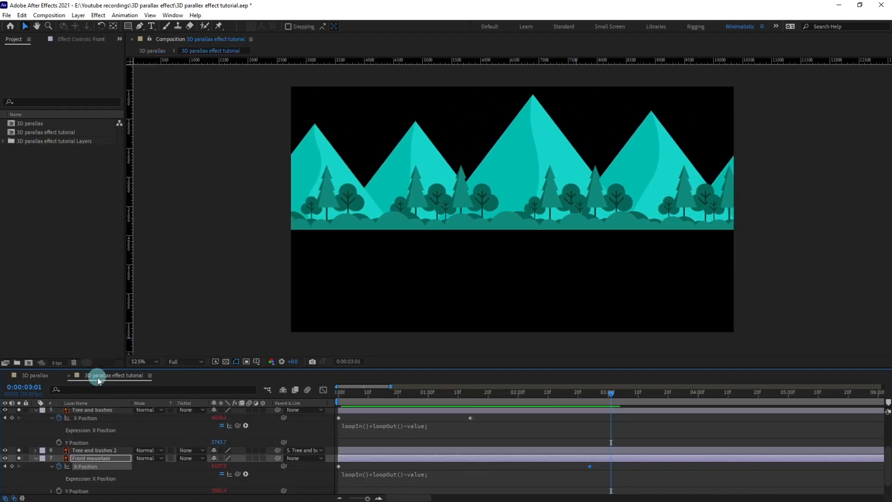
left_click_drag(353, 397, 313, 403)
scroll(221, 460, "down", 1)
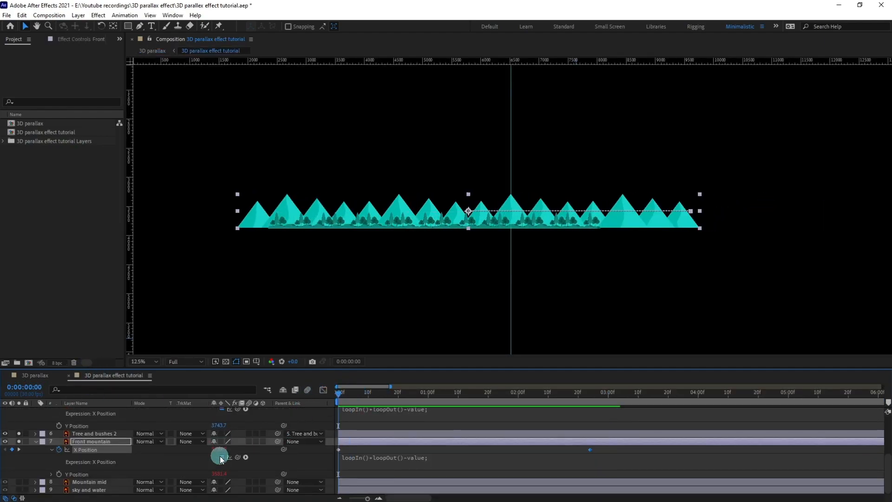
left_click(77, 484)
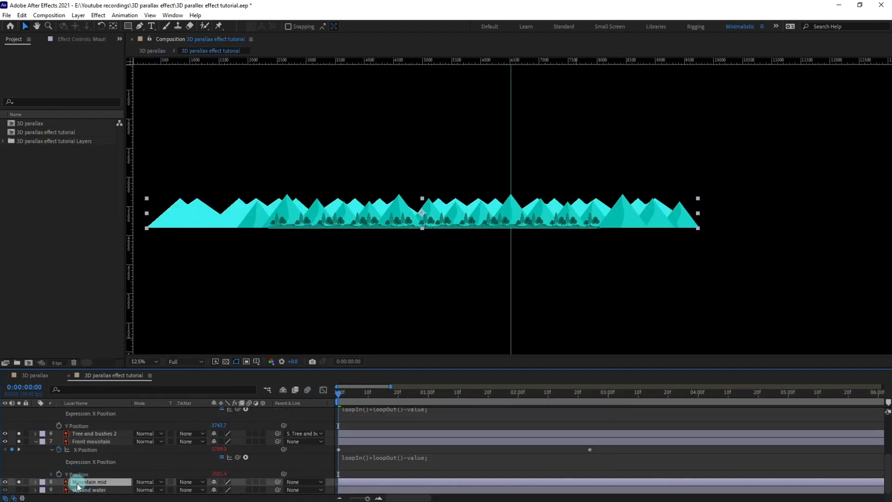
Step: Place the vertical guide on the first Mountain mid peak to the right of the layer's anchor point
scroll(400, 225, "up", 4)
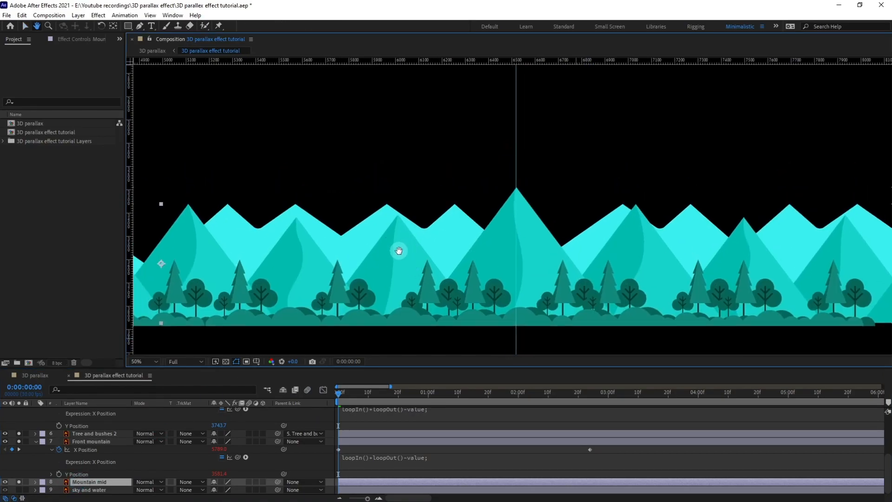
scroll(399, 249, "down", 4)
scroll(400, 251, "up", 2)
key("space")
left_click_drag(372, 243, 398, 246)
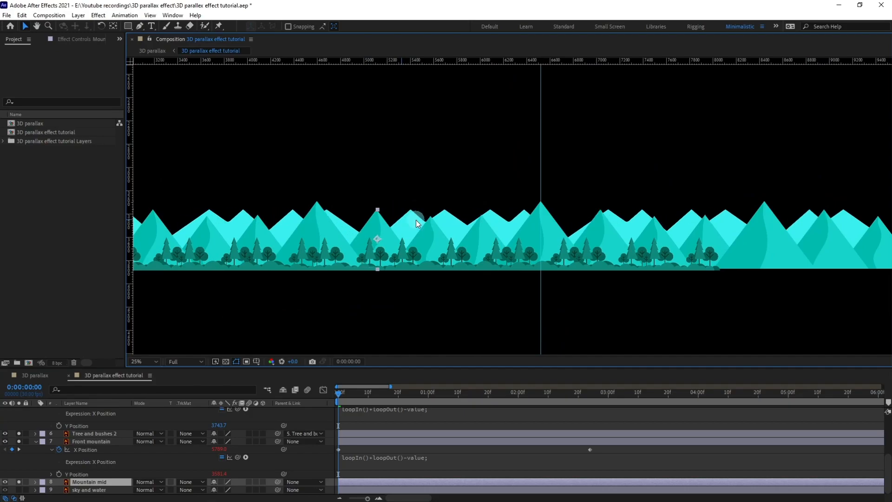
scroll(395, 224, "up", 2)
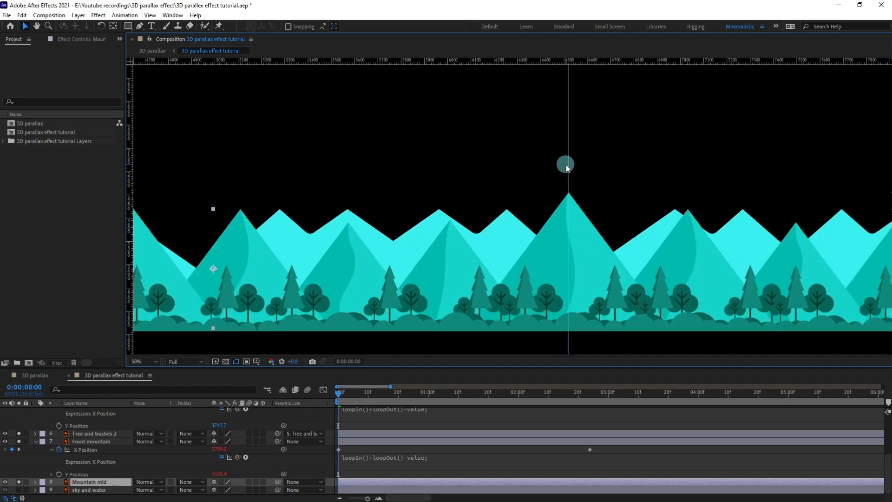
left_click_drag(566, 166, 285, 172)
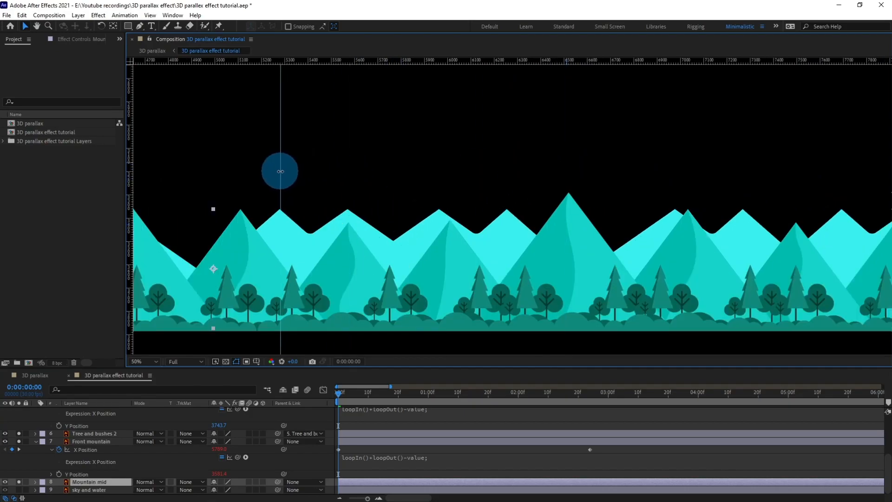
Step: Separate the Mountain mid layer's position dimensions and set an X Position keyframe at the first frame
scroll(297, 182, "down", 4)
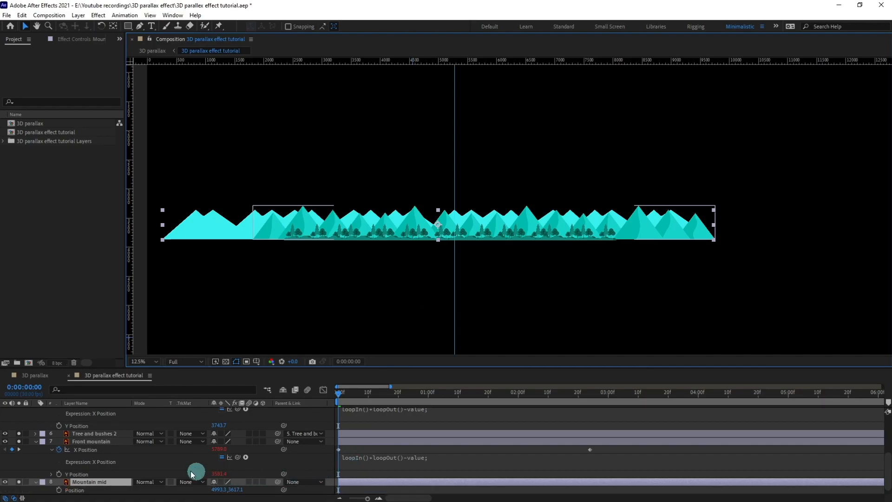
key("p")
right_click(67, 488)
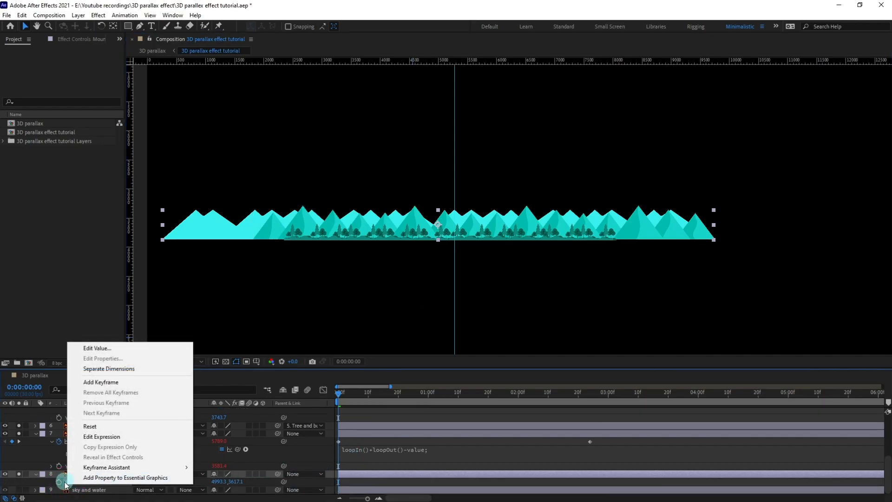
left_click(108, 369)
left_click(54, 484)
scroll(423, 457, "down", 1)
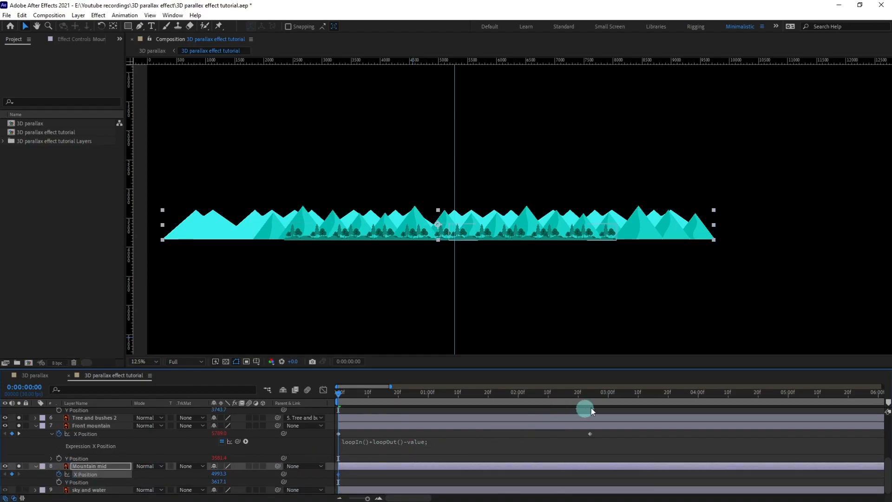
Step: At 0:00:04:08, move Mountain mid right until the matching left peak of a twin-peaked mountain lines up with the vertical guide
left_click(721, 396)
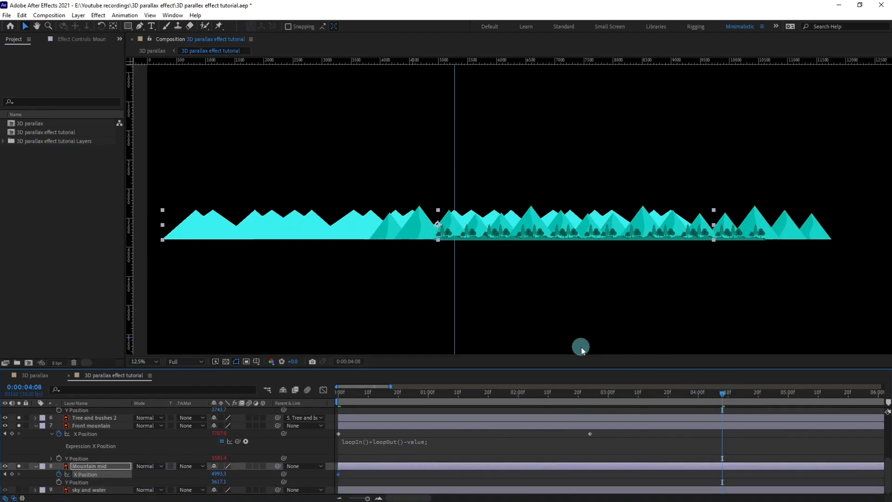
key("Right")
key("Right")
key("Right")
key("Right")
key("Right")
key("Right")
key("Right")
key("Right")
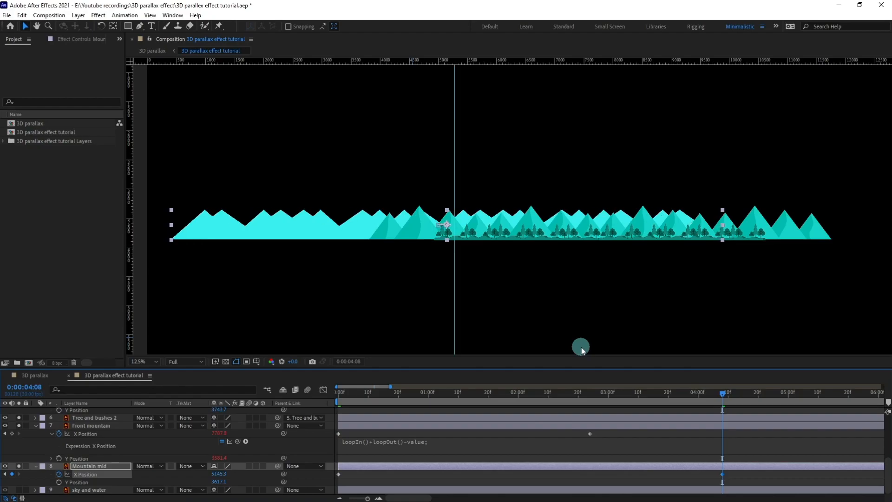
left_click_drag(299, 229, 496, 227)
scroll(470, 218, "up", 4)
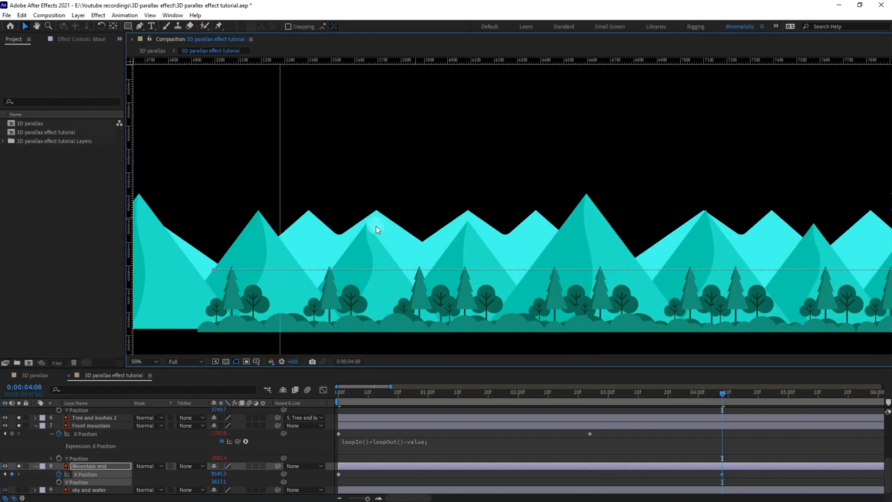
left_click_drag(320, 228, 289, 228)
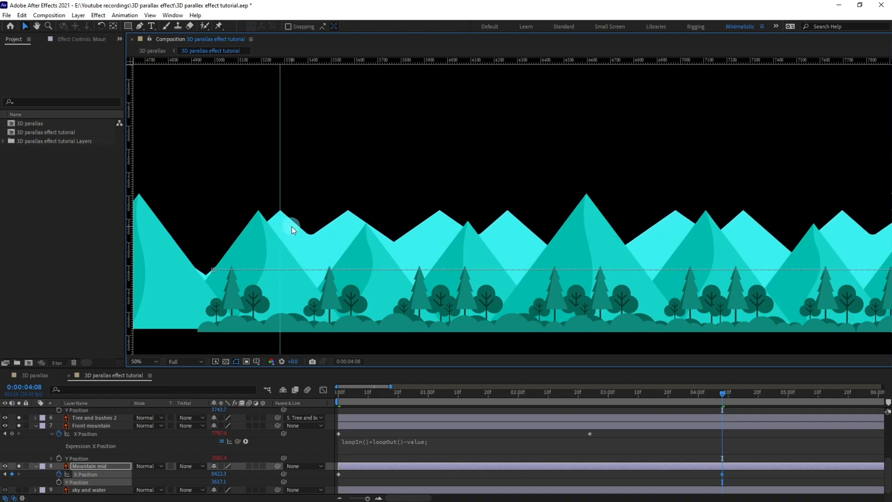
Step: Copy the loopIn()+loopOut()-value; expression from Front mountain to Mountain mid's X Position
scroll(419, 231, "down", 6)
left_click(373, 447)
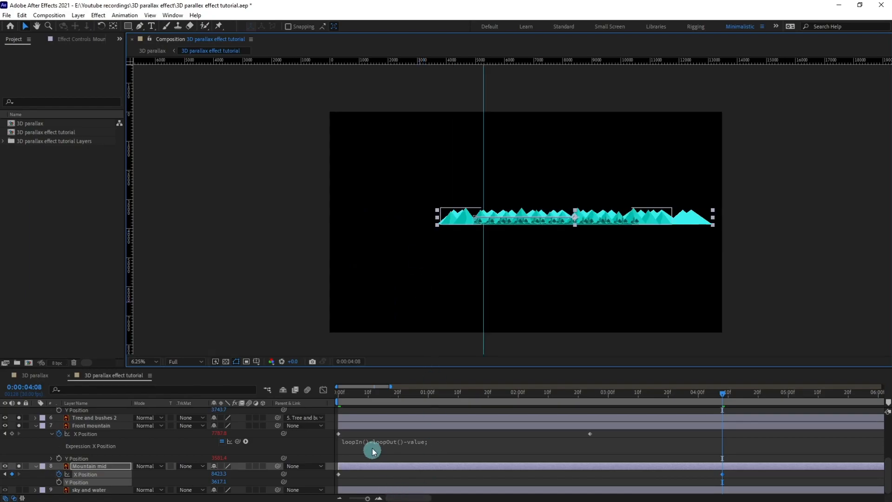
left_click(58, 474, "alt")
left_click(59, 474, "alt")
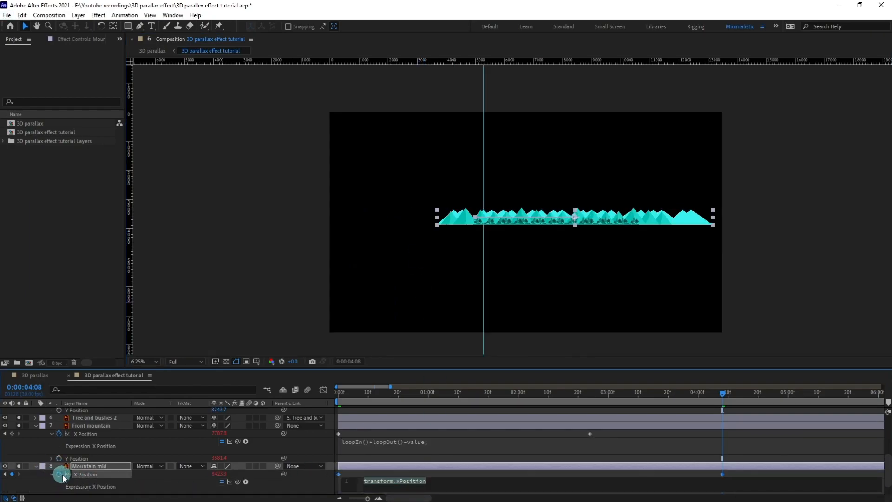
left_click(344, 382)
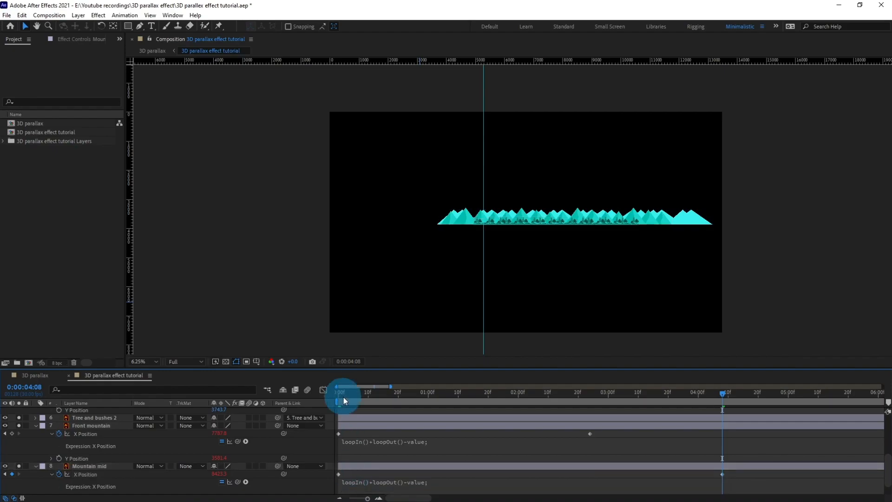
Step: Play back the Mountain mid loop from the first frame in the 3D parallax composition
left_click(344, 396)
left_click(206, 401)
left_click(56, 379)
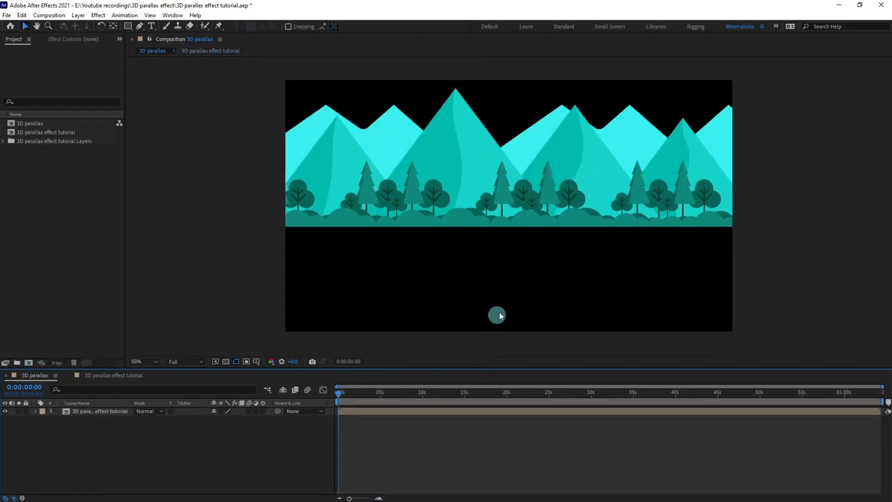
key("space")
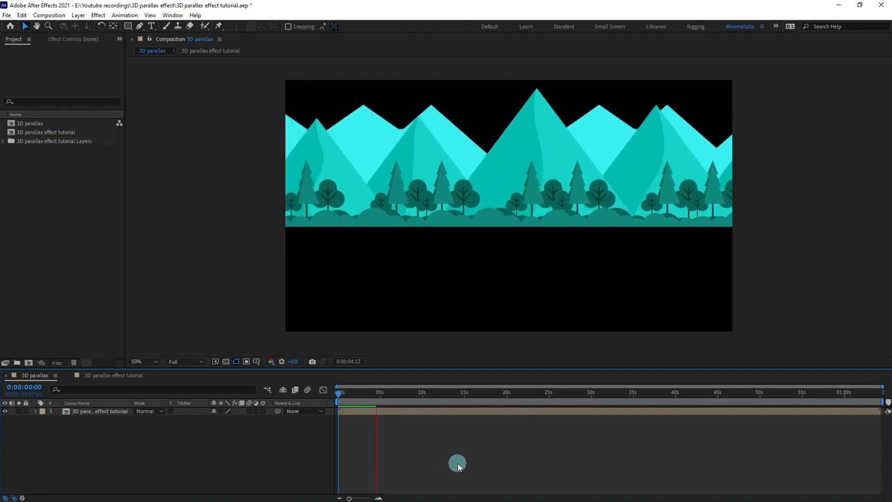
Step: Select all layers in the 3D parallax effect tutorial composition and turn off solo on them
left_click(96, 376)
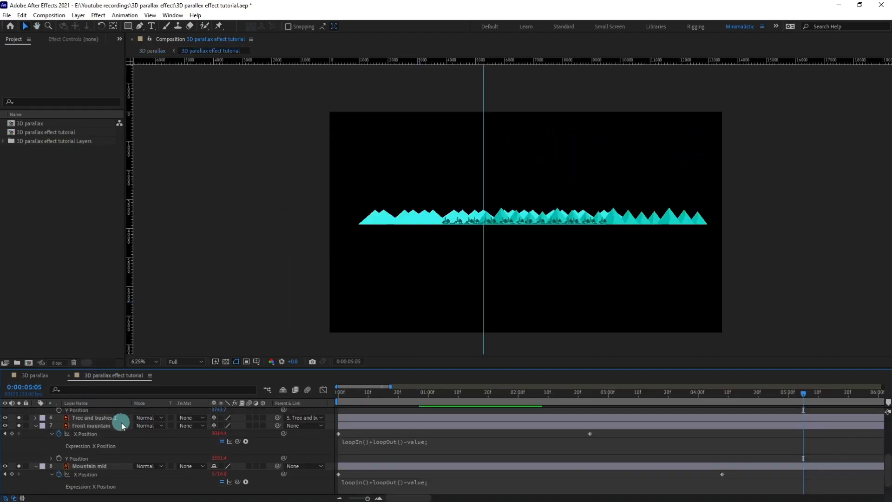
scroll(116, 436, "up", 2)
scroll(85, 451, "down", 5)
scroll(37, 457, "up", 5)
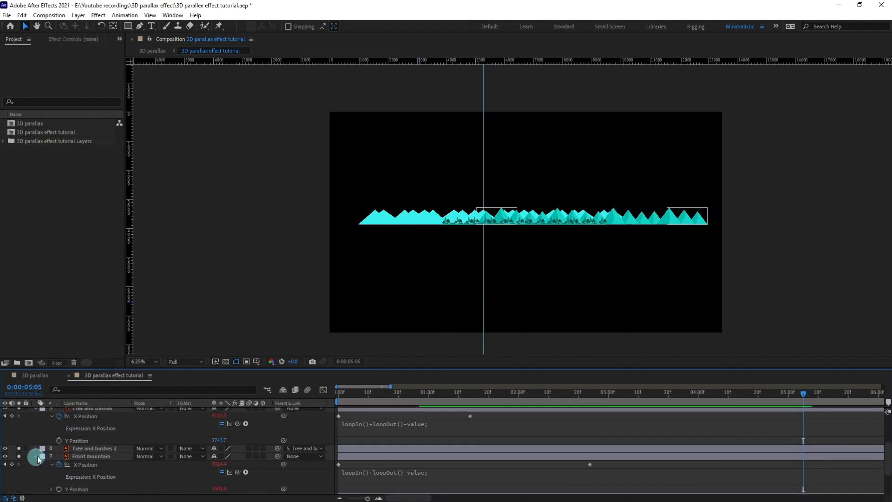
left_click_drag(99, 422, 80, 455)
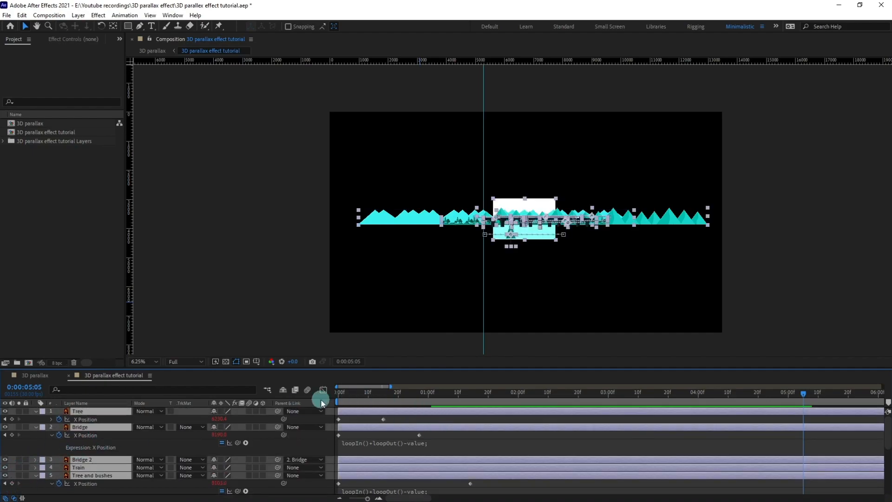
Step: Play back the complete train scene from the first frame in the 3D parallax composition
left_click(20, 378)
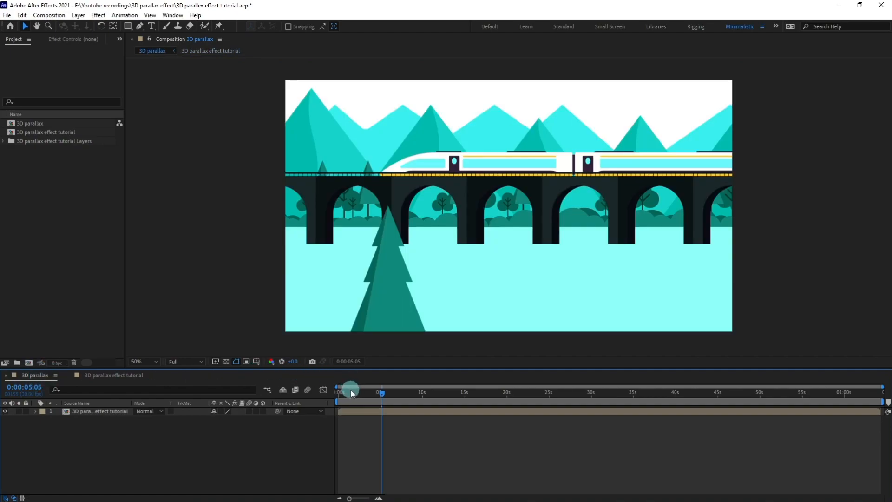
left_click_drag(352, 390, 312, 395)
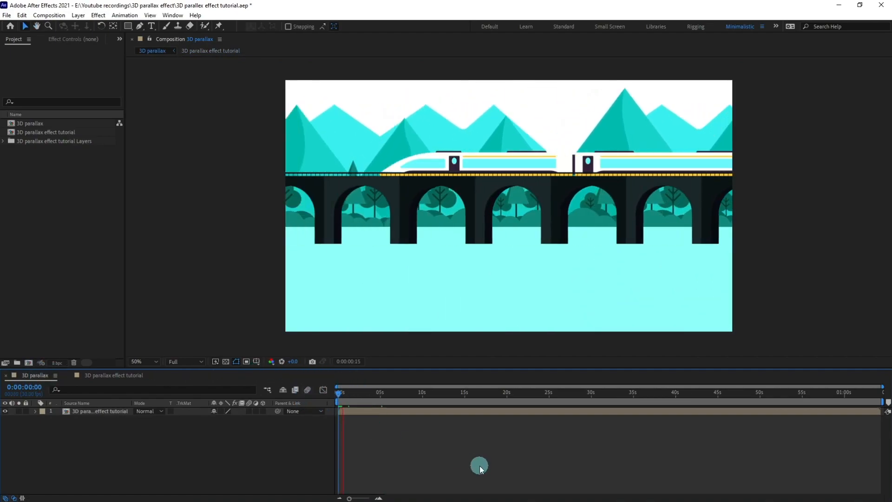